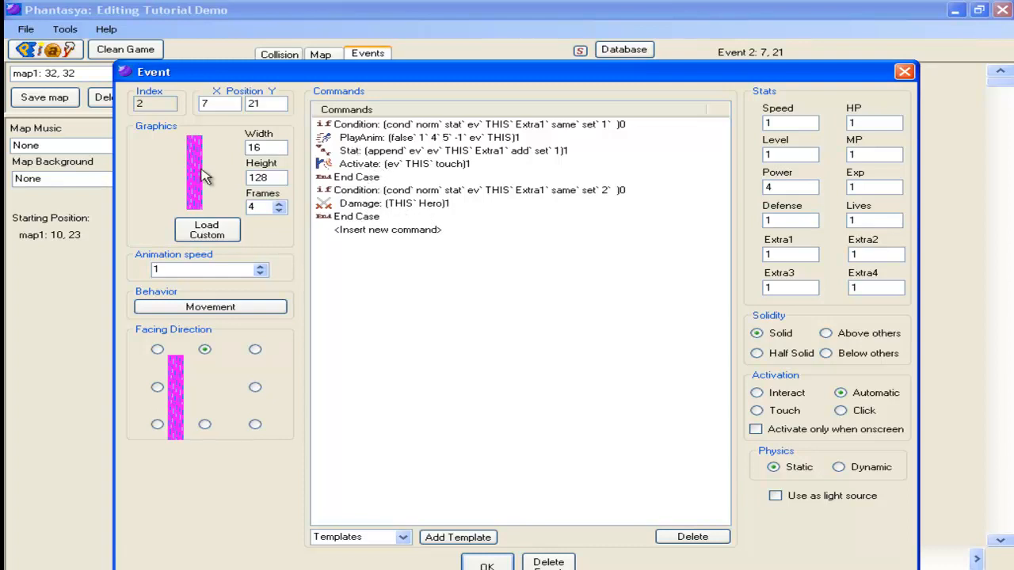
# Step: Confirm the event settings and play-test the game, walking the hero right, down and left toward the waterfall
pyautogui.click(486, 565)
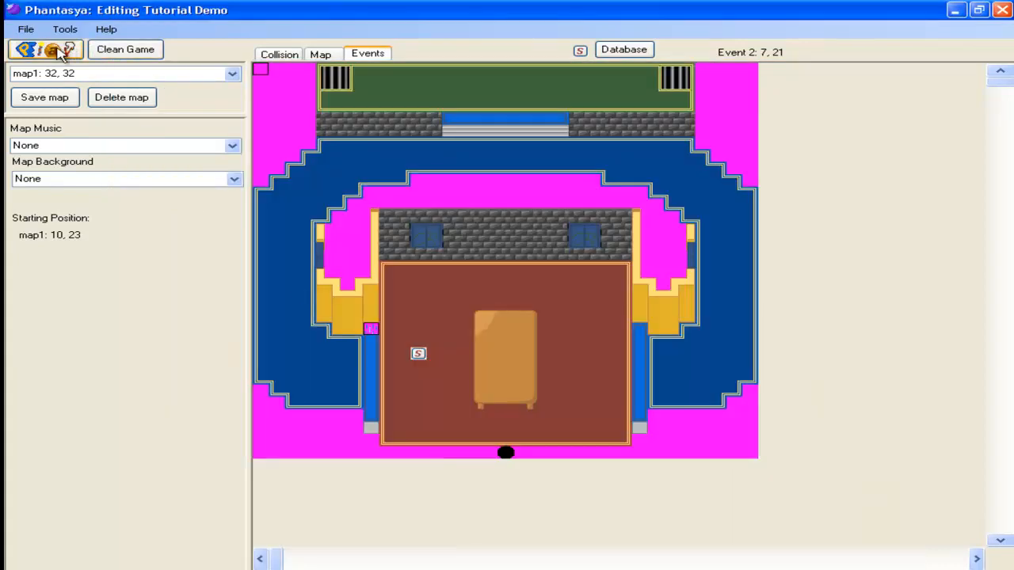
pyautogui.click(61, 50)
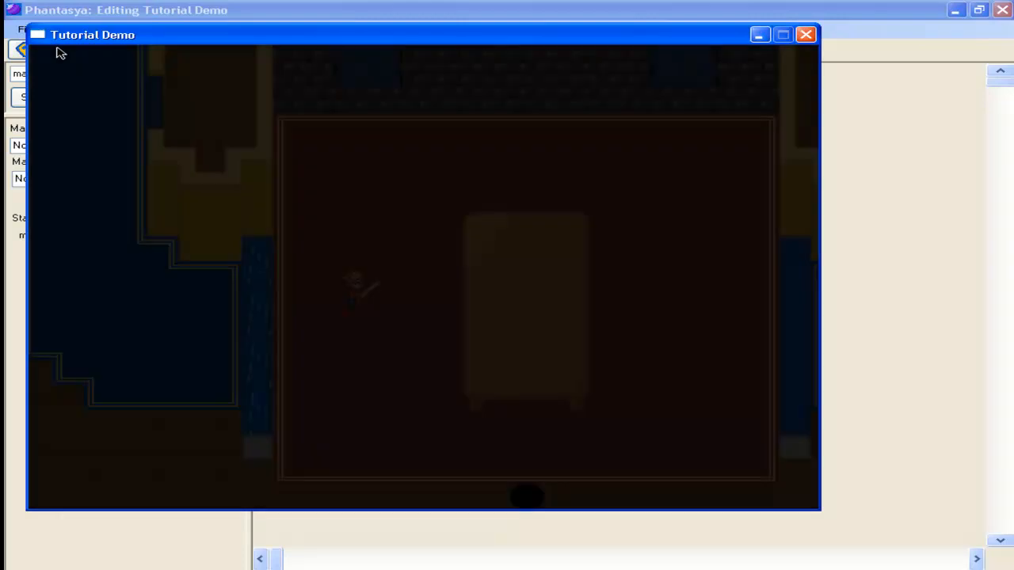
pyautogui.press('Right')
pyautogui.press('Down')
pyautogui.press('Left')
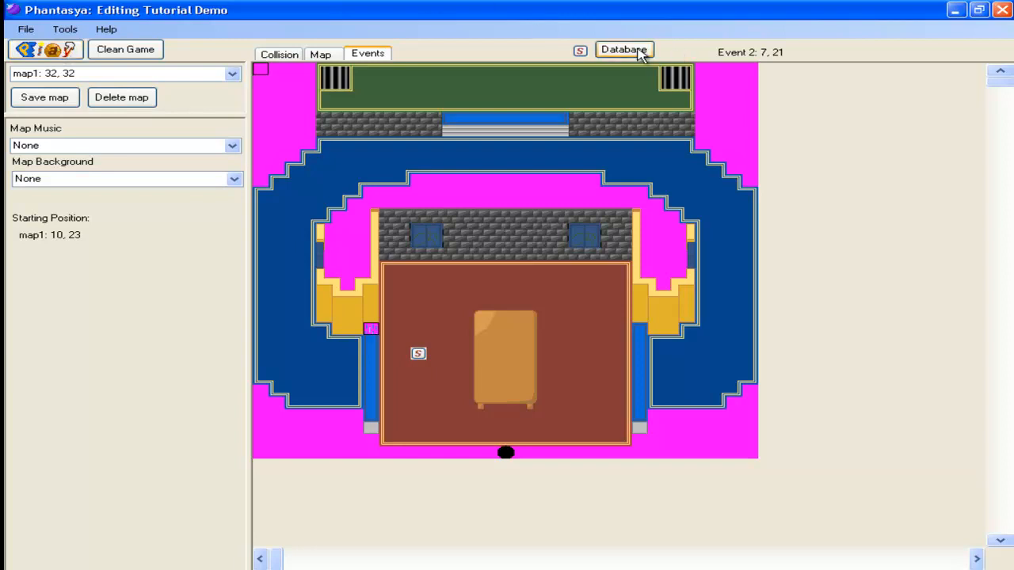
# Step: Review the commands of the HeroDeath global event in the database, closing both dialogs when done
pyautogui.click(608, 50)
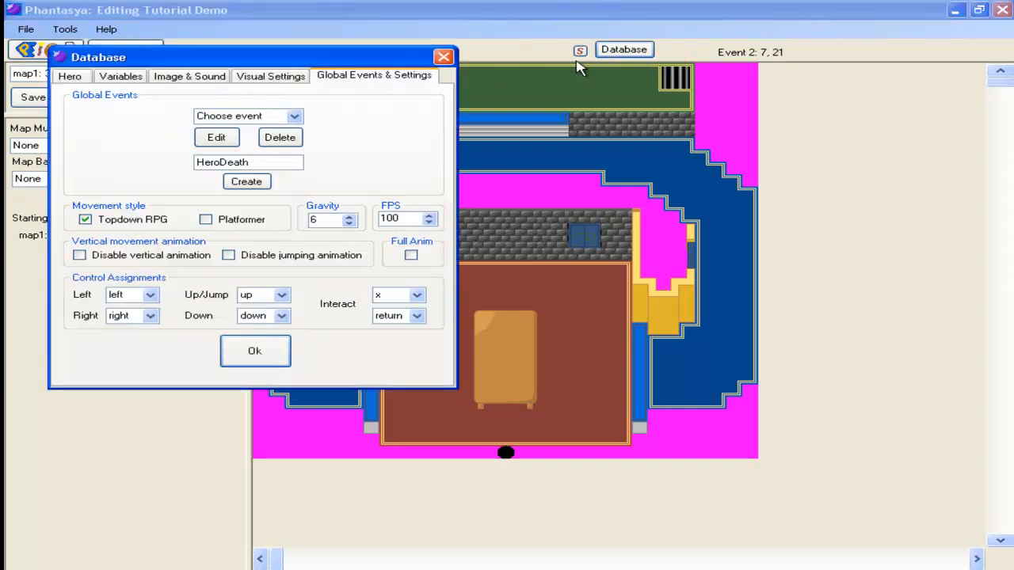
pyautogui.click(294, 116)
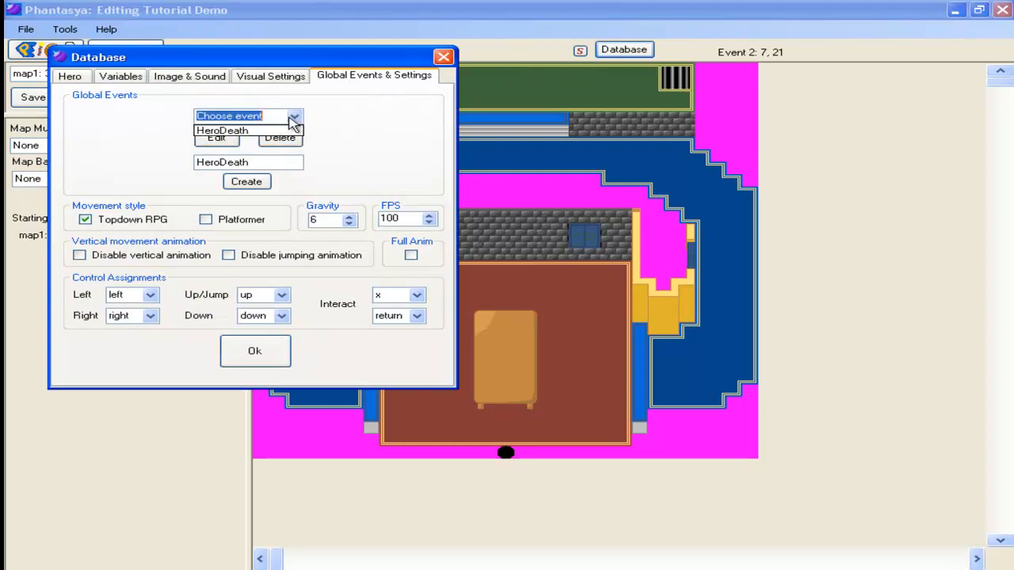
pyautogui.click(226, 128)
pyautogui.click(216, 139)
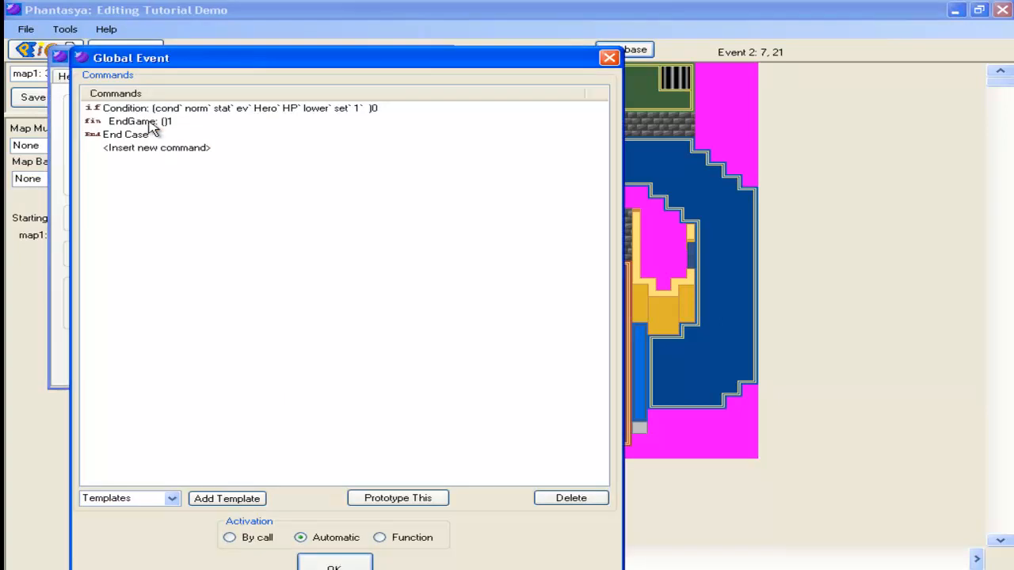
pyautogui.click(350, 562)
pyautogui.click(266, 358)
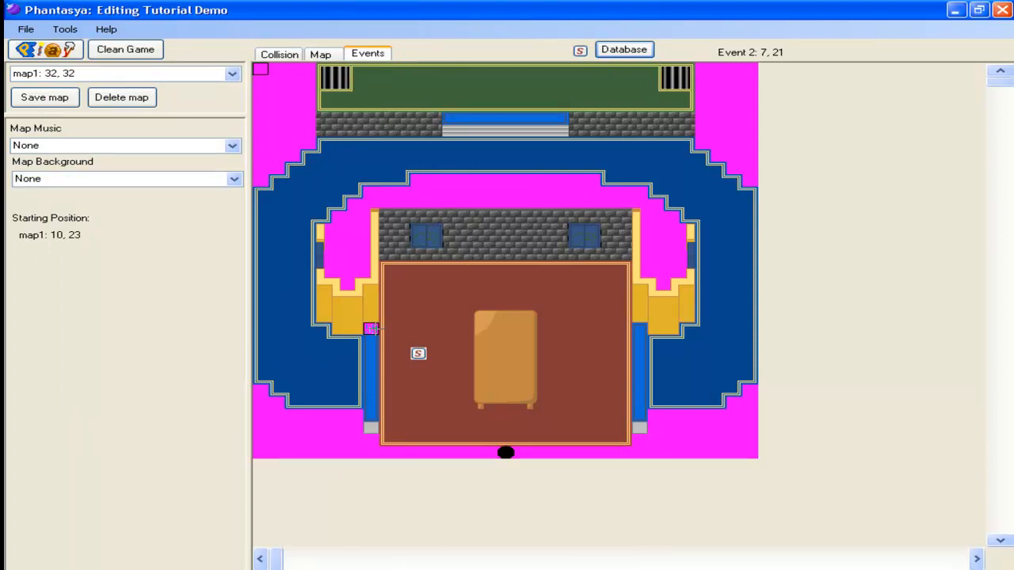
# Step: In the waterfall event, add a Flash Screen command after Damage in the second condition, with red 128, alpha 128, lasting 200 milliseconds
pyautogui.doubleClick(370, 327)
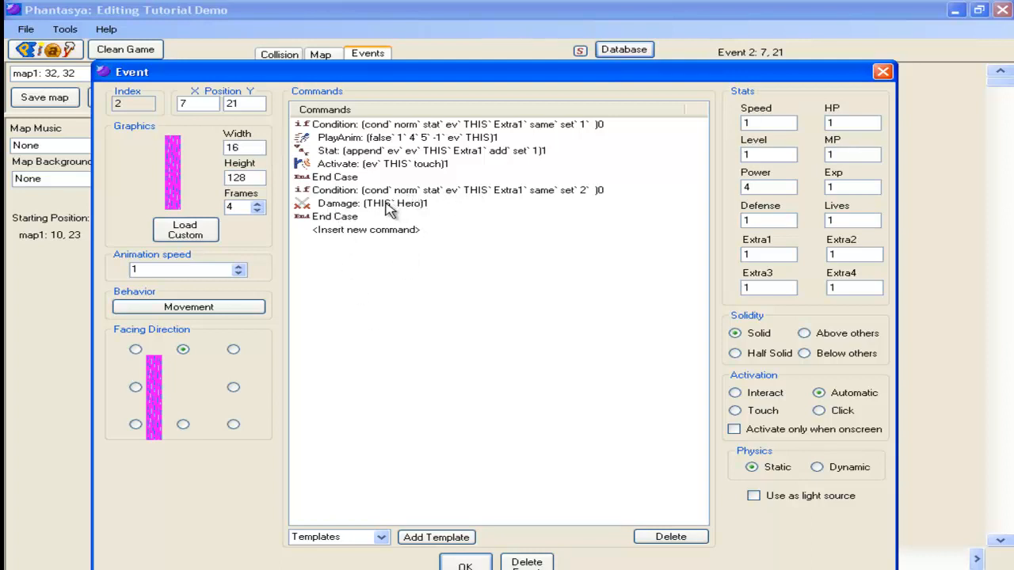
pyautogui.doubleClick(348, 222)
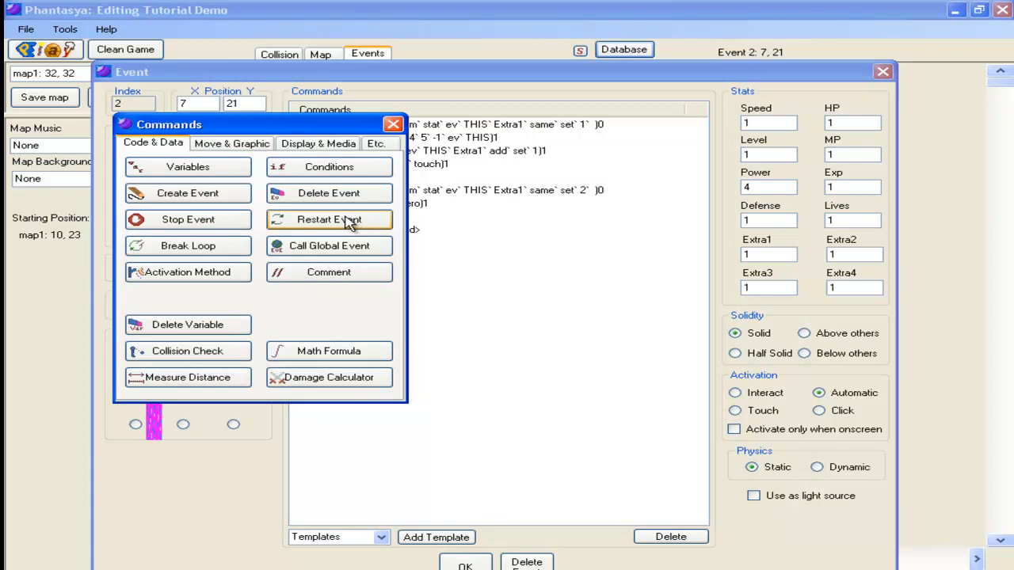
pyautogui.click(236, 146)
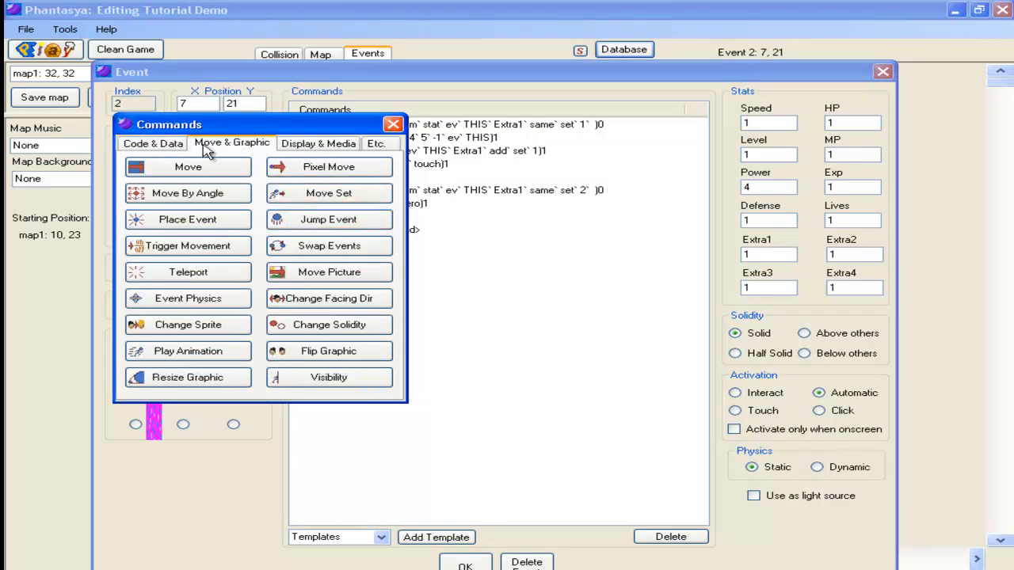
pyautogui.click(301, 151)
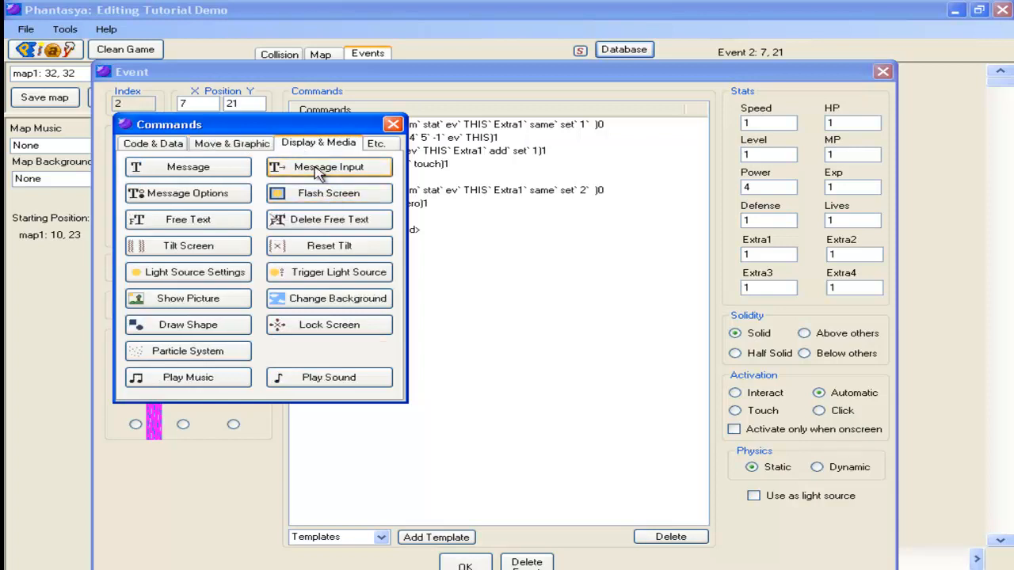
pyautogui.click(345, 202)
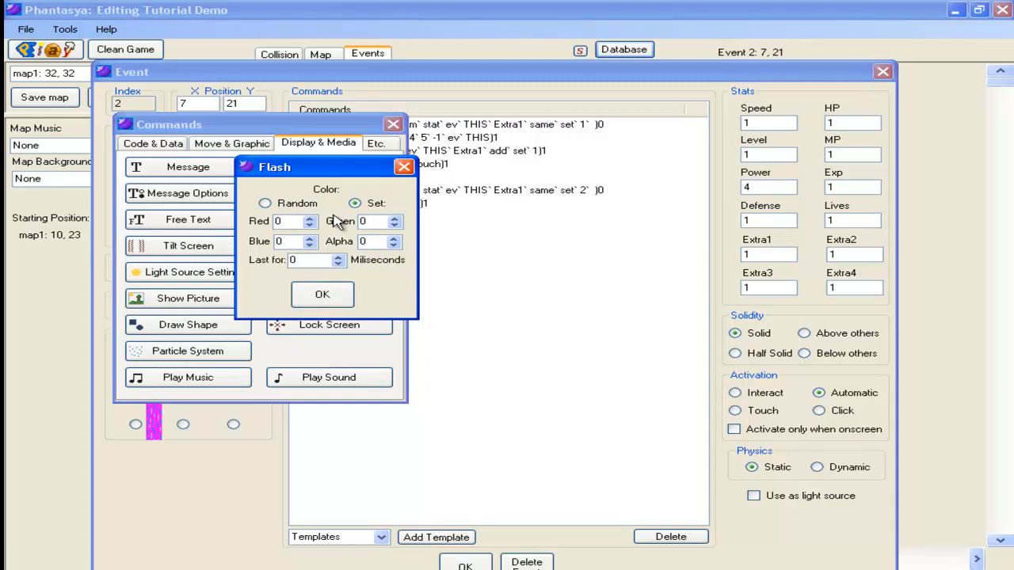
pyautogui.doubleClick(295, 222)
pyautogui.write('128')
pyautogui.doubleClick(380, 244)
pyautogui.write('128')
pyautogui.doubleClick(309, 260)
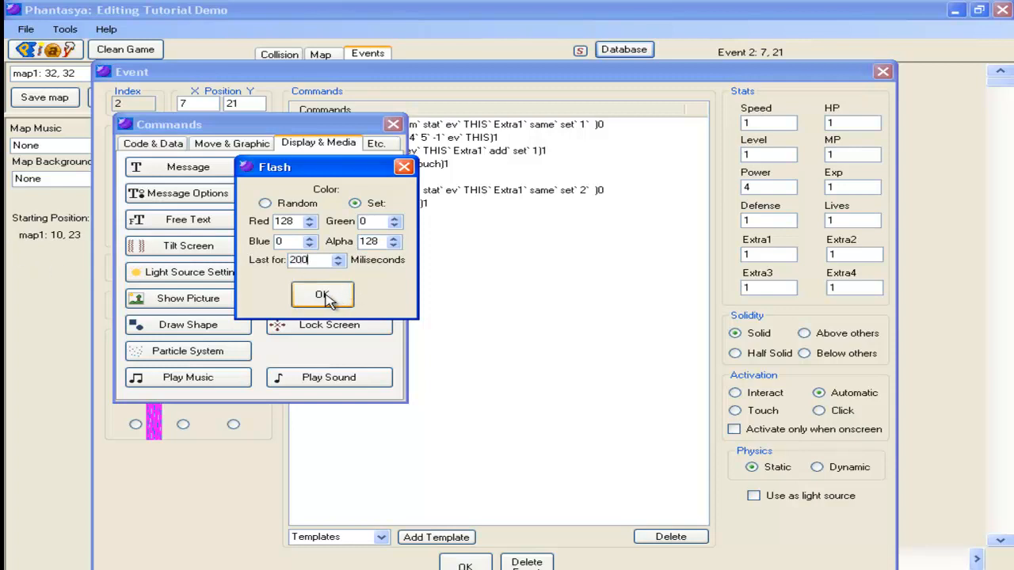
pyautogui.click(322, 294)
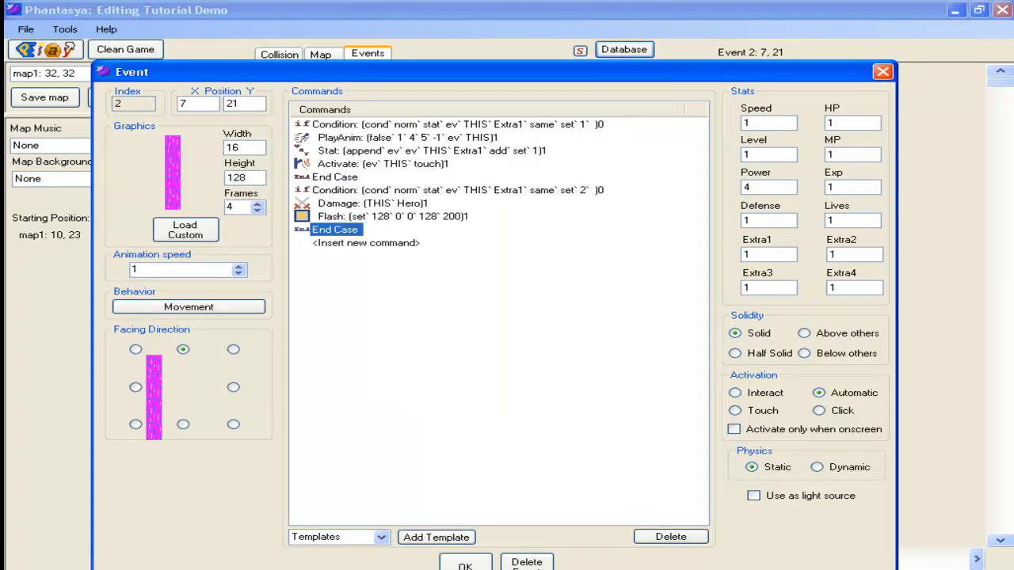
# Step: Confirm the event changes and save the map
pyautogui.click(464, 564)
pyautogui.click(44, 98)
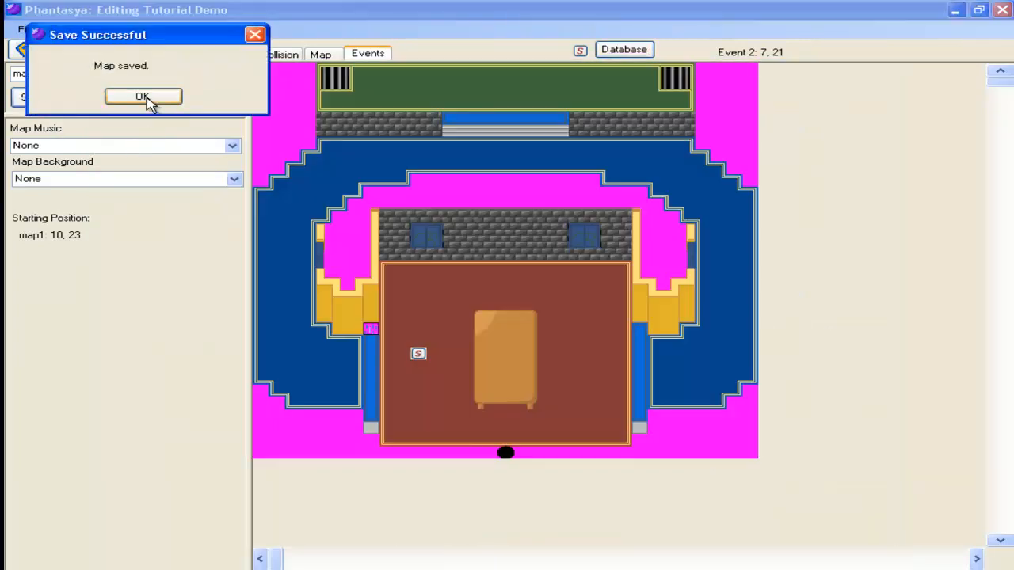
pyautogui.click(149, 99)
# Step: Play-test the game, walking the hero left toward the waterfall to check the damage flash
pyautogui.click(46, 49)
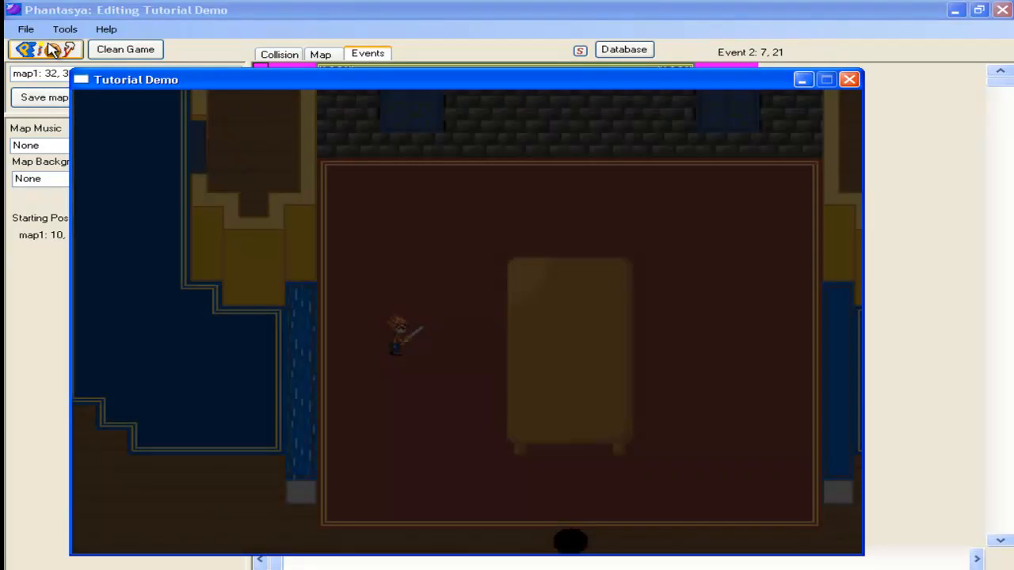
pyautogui.press('Left')
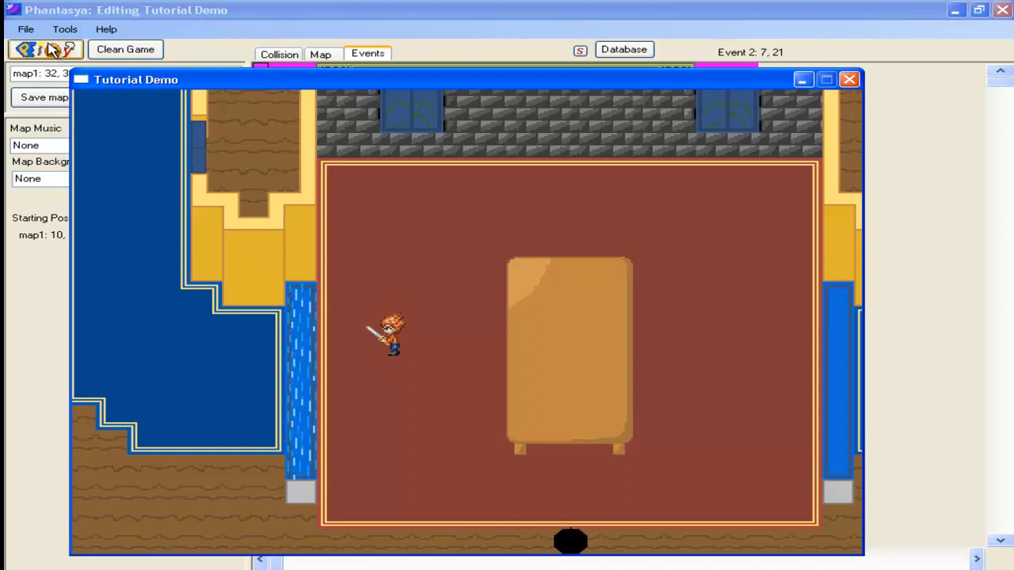
pyautogui.press('Left')
pyautogui.press('Left')
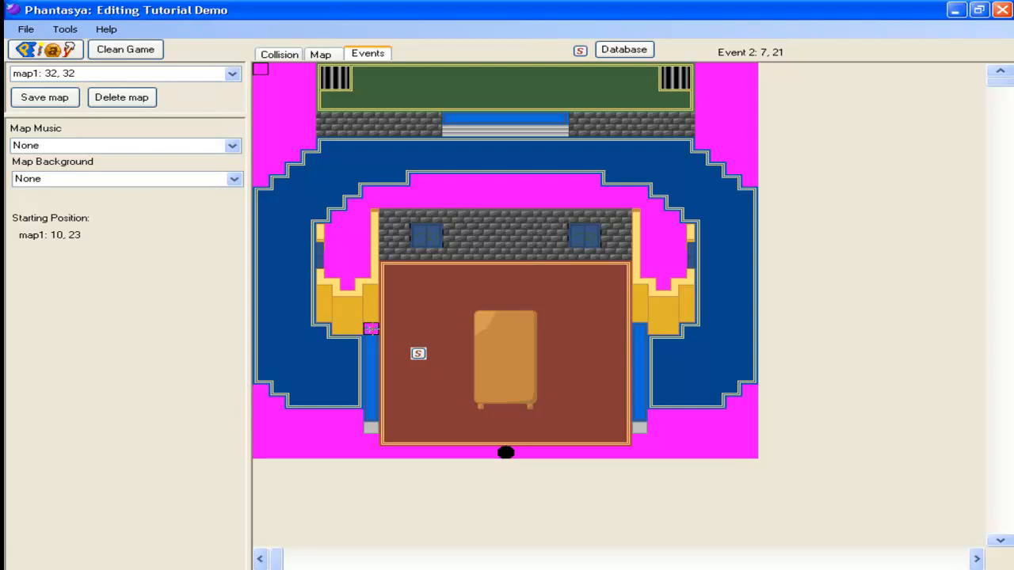
# Step: Reopen the waterfall event at position 7, 21 for editing
pyautogui.doubleClick(372, 329)
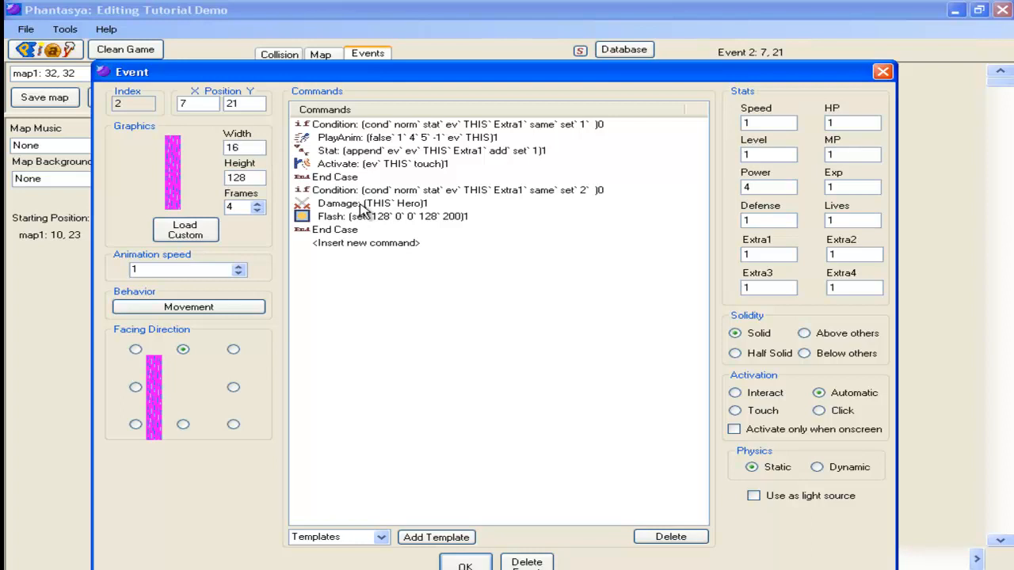
# Step: Move the whole Extra1 equals 2 condition block, with its Damage and Flash commands, above the Extra1 equals 1 condition
pyautogui.click(603, 202)
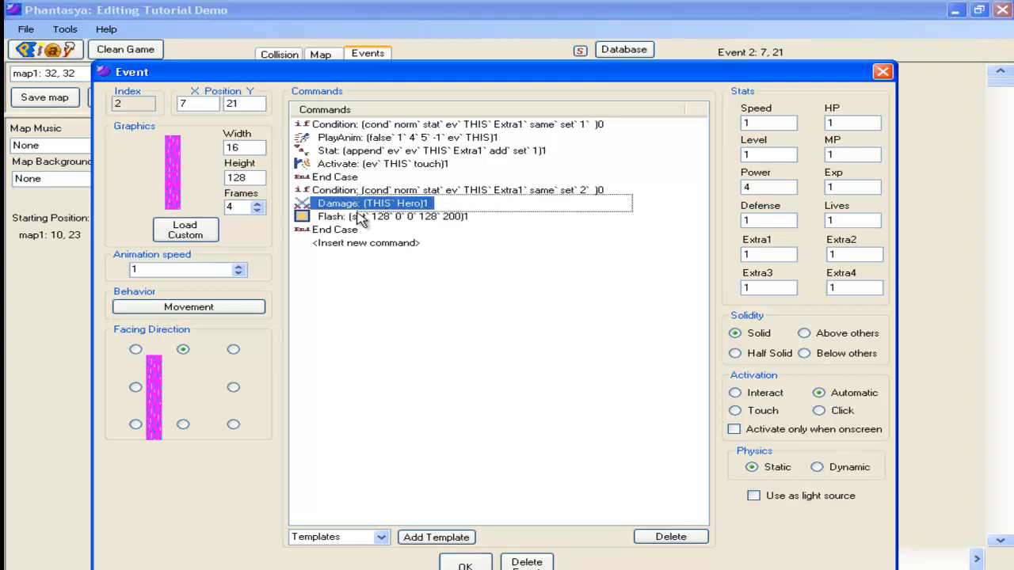
pyautogui.keyDown('shift'); pyautogui.click(361, 220); pyautogui.keyUp('shift')
pyautogui.keyDown('shift'); pyautogui.click(626, 191); pyautogui.keyUp('shift')
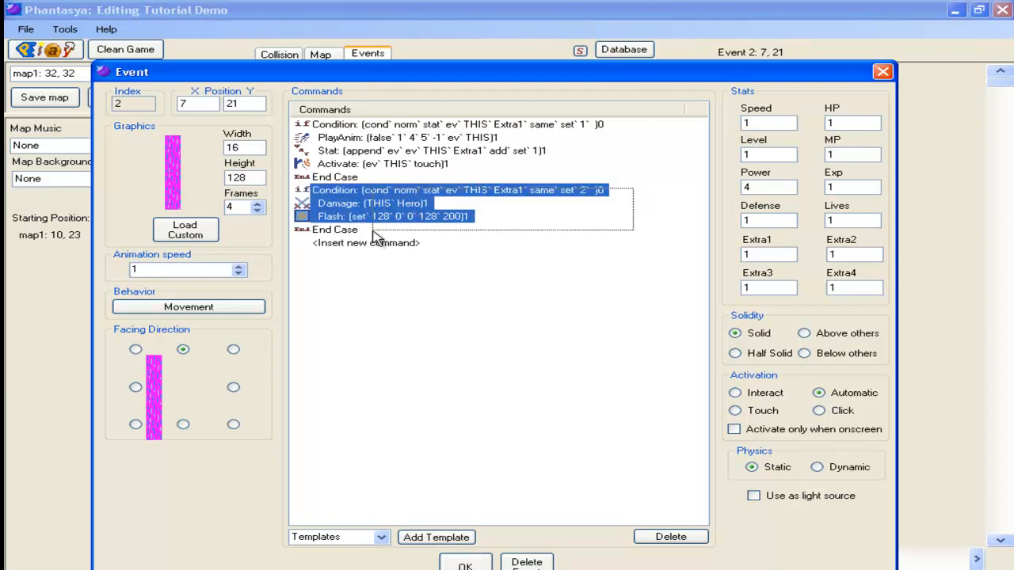
pyautogui.keyDown('shift'); pyautogui.click(335, 231); pyautogui.keyUp('shift')
pyautogui.rightClick(334, 234)
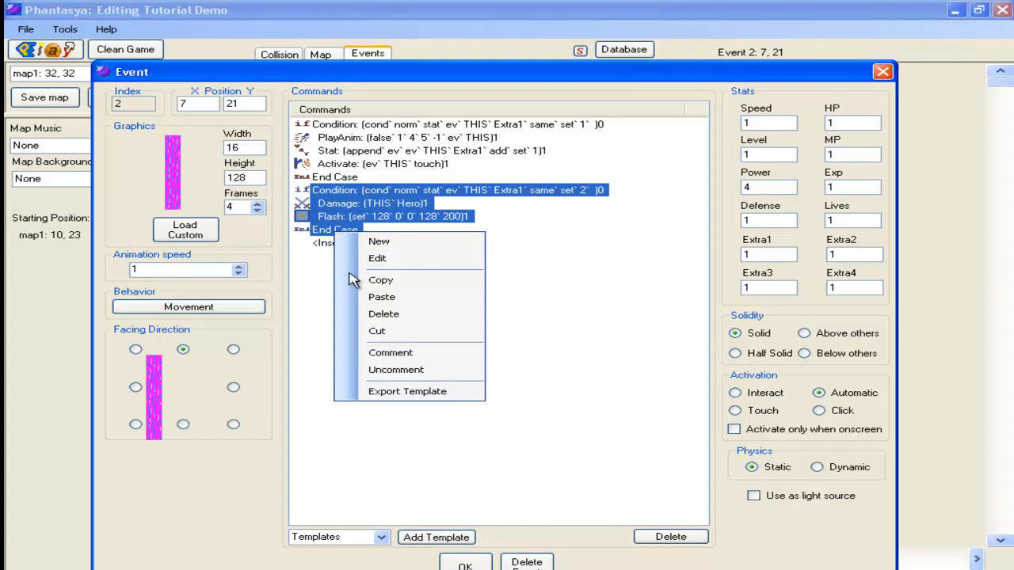
pyautogui.click(372, 332)
pyautogui.click(364, 125)
pyautogui.rightClick(364, 125)
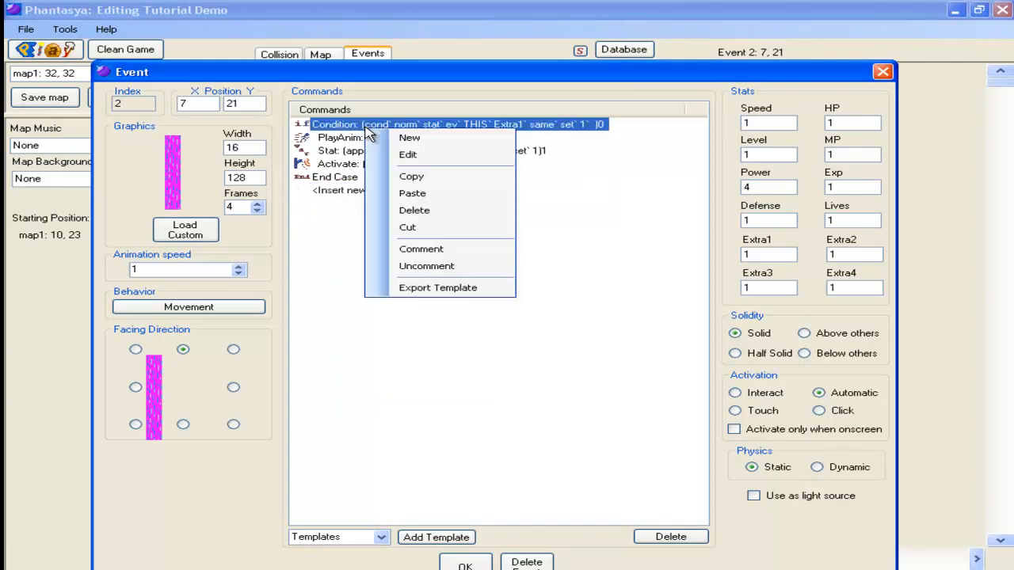
pyautogui.click(427, 195)
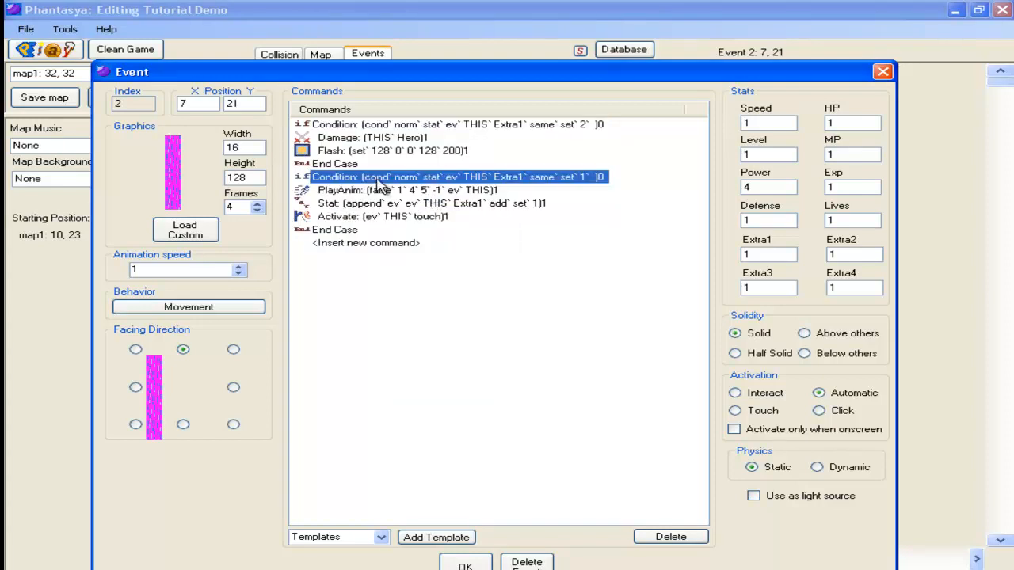
pyautogui.click(517, 191)
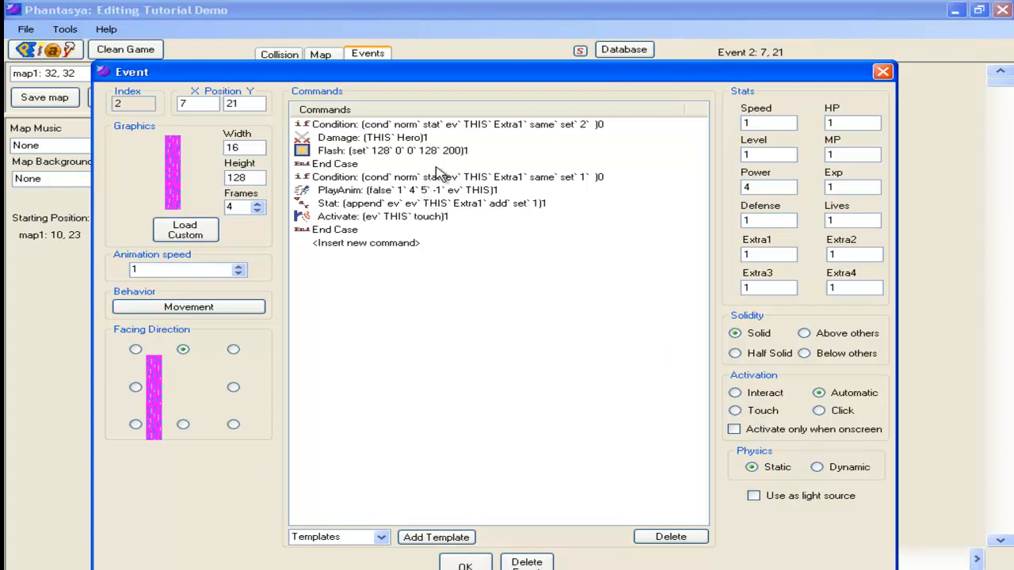
# Step: Move the Extra1 equals 2 condition block back to the end of the command list
pyautogui.moveTo(601, 124); pyautogui.dragTo(338, 167)
pyautogui.rightClick(338, 167)
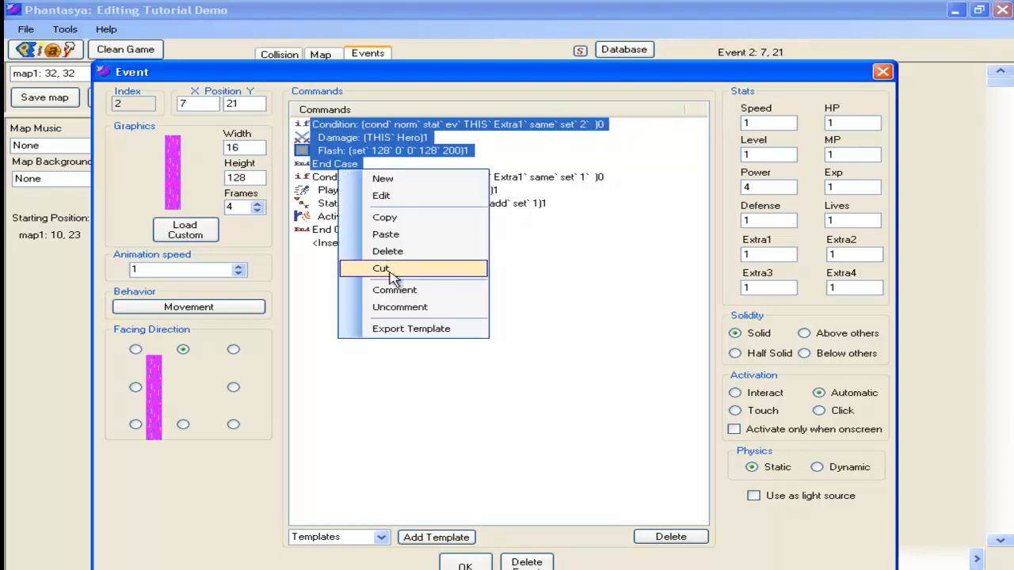
pyautogui.click(396, 270)
pyautogui.rightClick(342, 190)
pyautogui.click(372, 258)
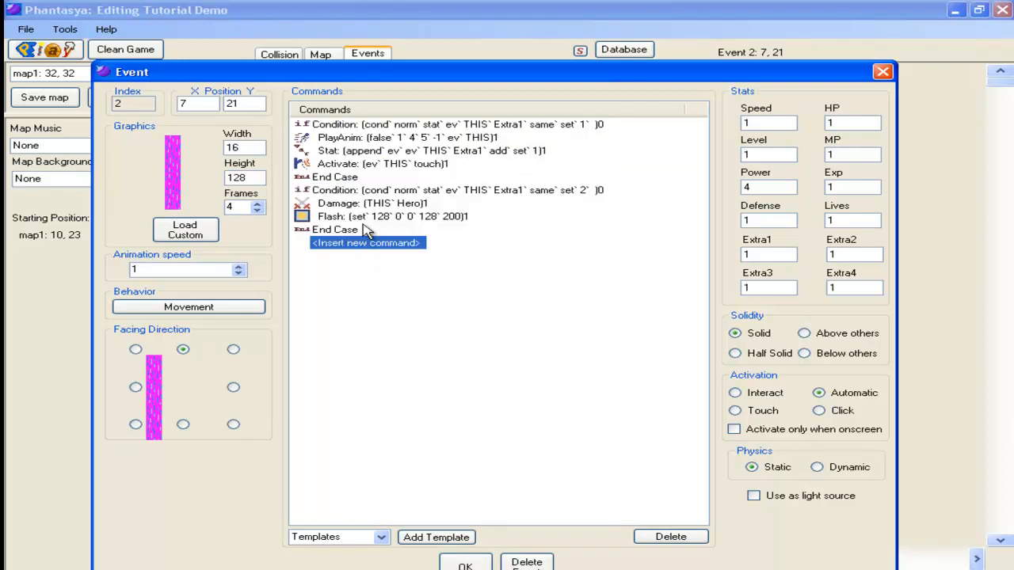
# Step: Insert a Stop Event command targeting THIS at the end of the Extra1 equals 1 condition block, and confirm the event
pyautogui.doubleClick(342, 179)
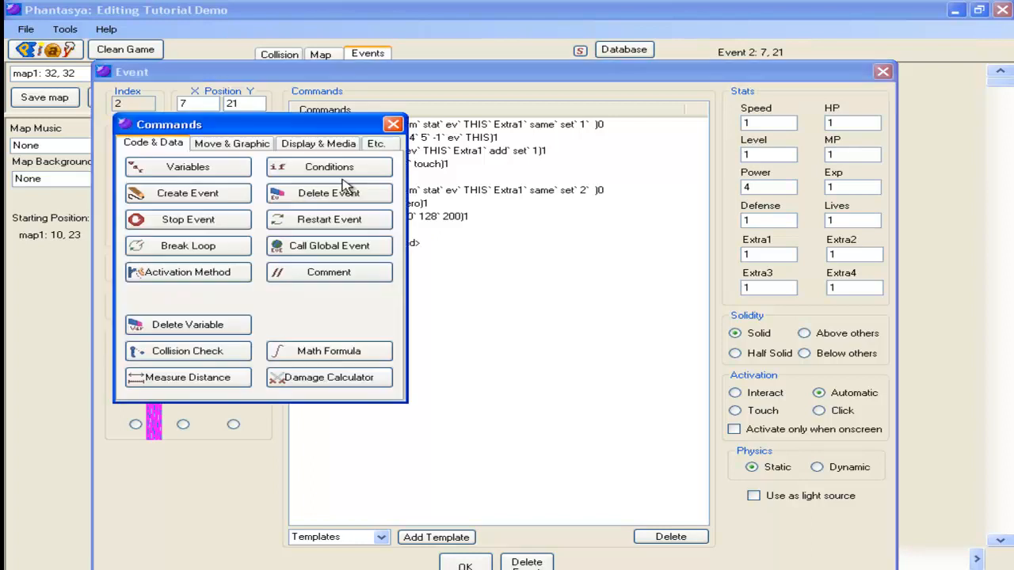
pyautogui.click(229, 228)
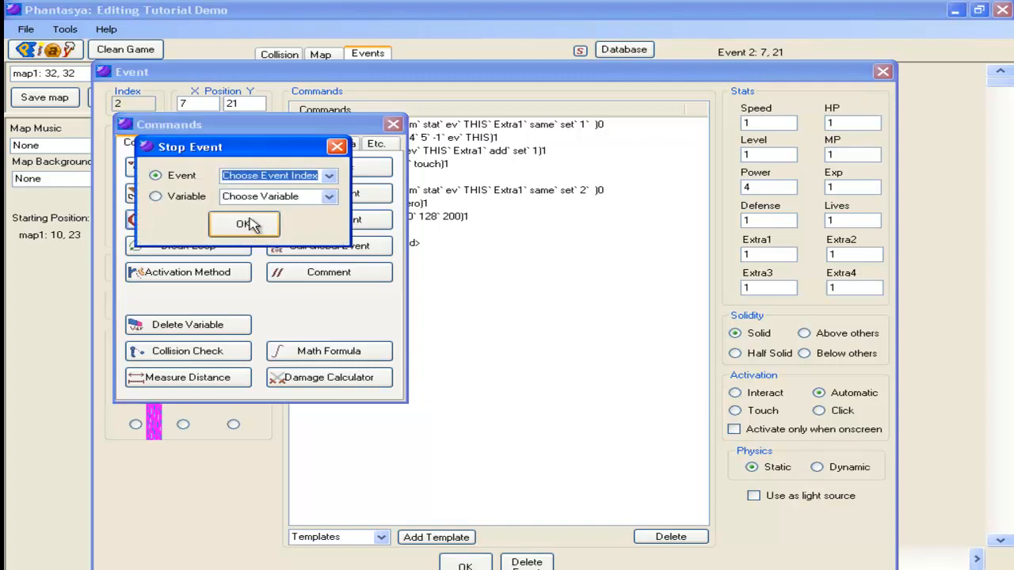
pyautogui.click(328, 177)
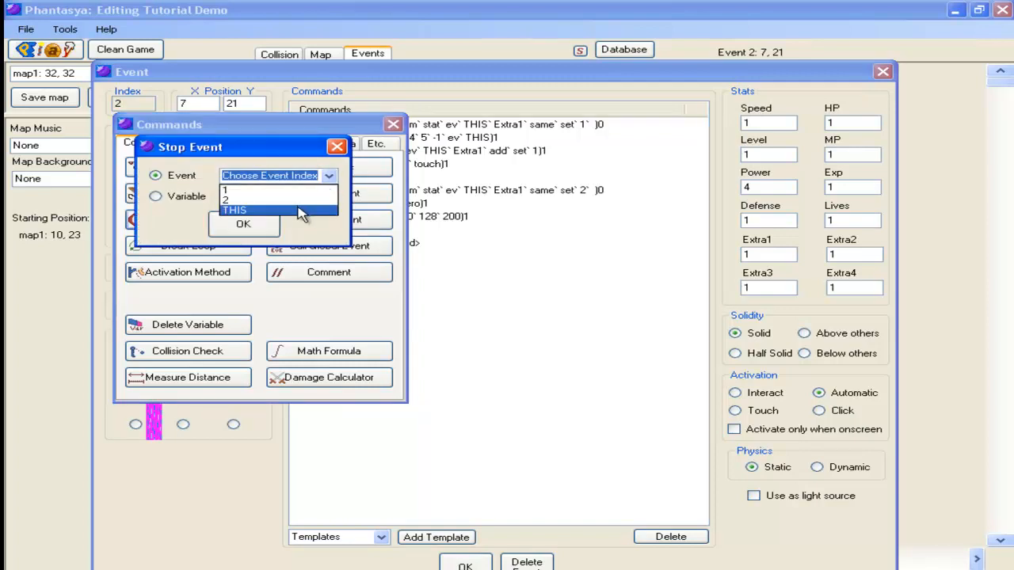
pyautogui.click(297, 208)
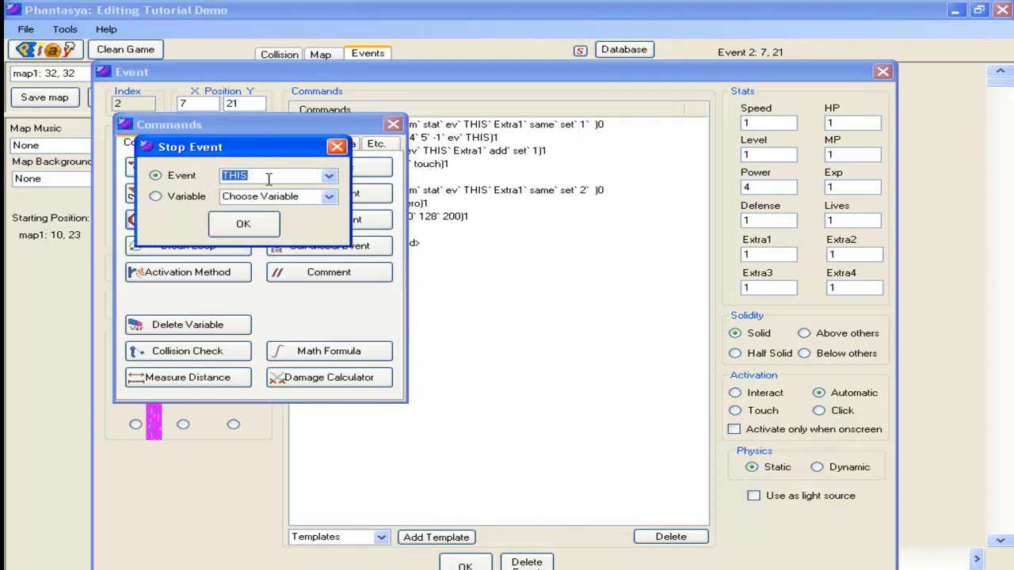
pyautogui.click(333, 181)
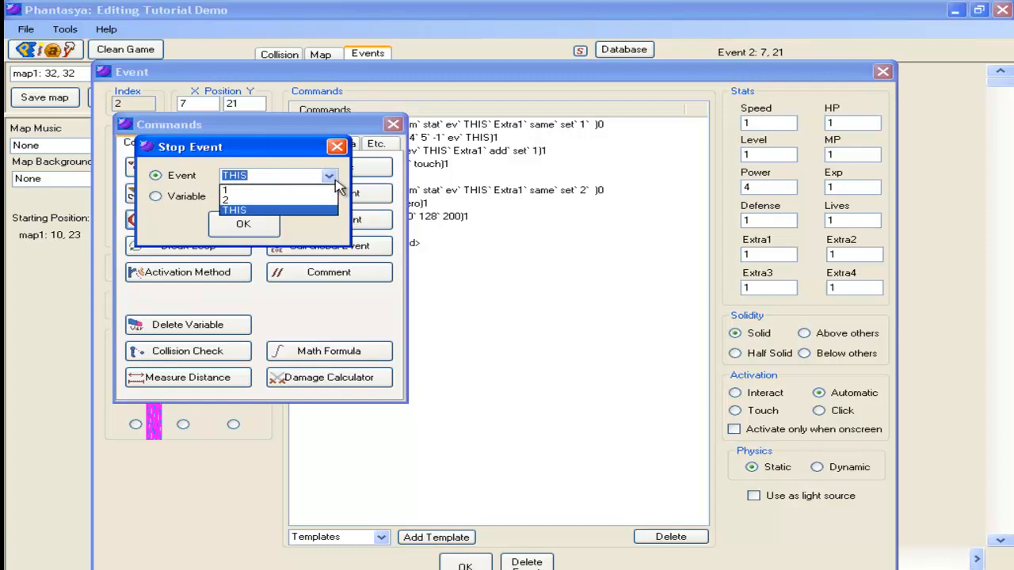
pyautogui.click(328, 177)
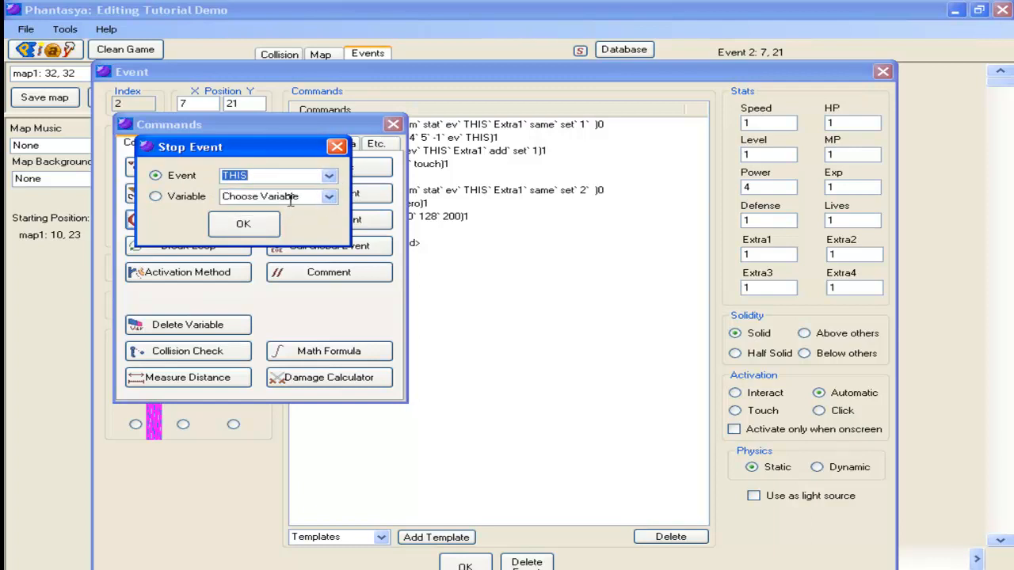
pyautogui.click(247, 224)
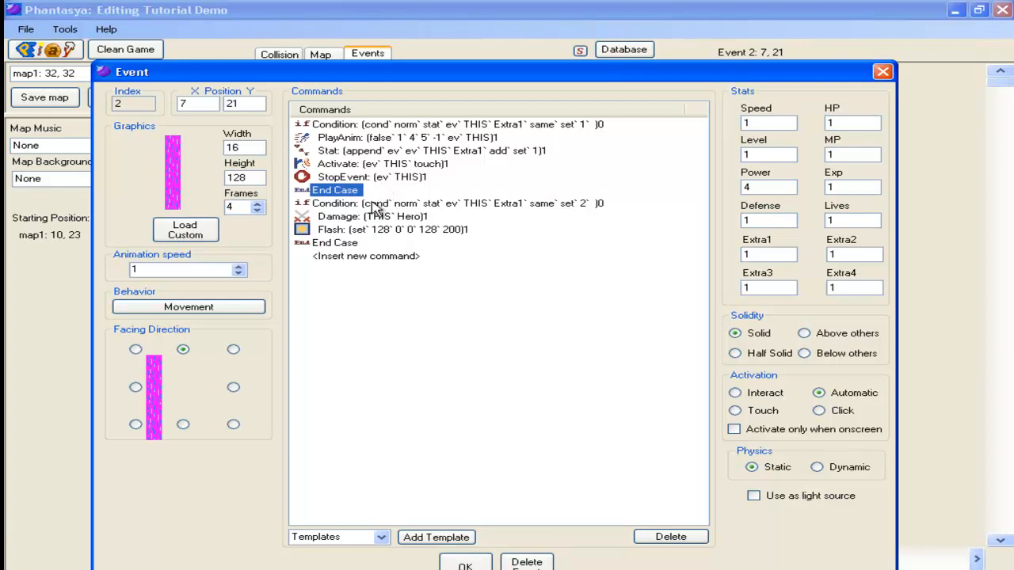
pyautogui.click(465, 564)
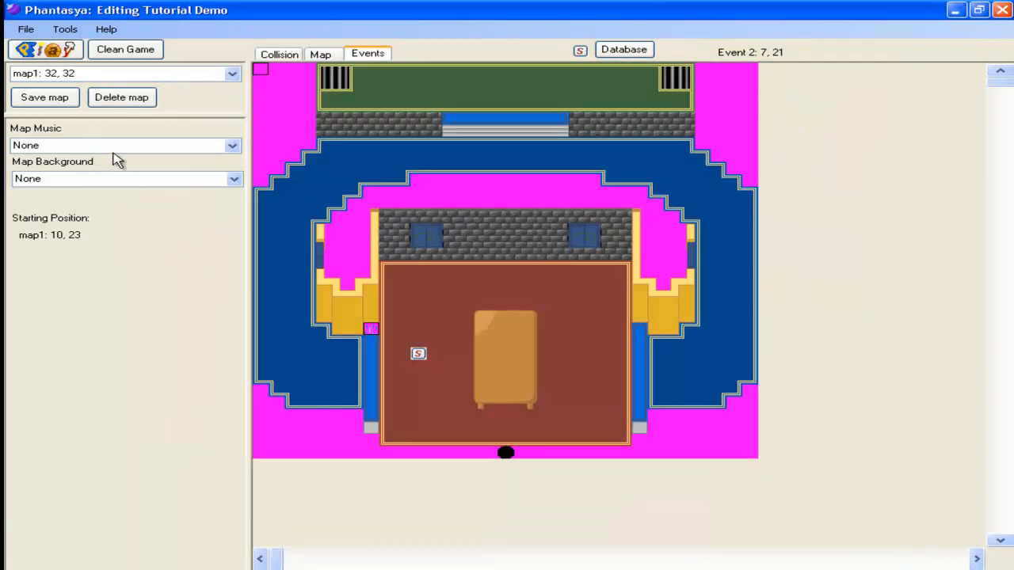
# Step: Save the map and playtest the game by walking the hero into the waterfall
pyautogui.click(32, 98)
pyautogui.click(143, 98)
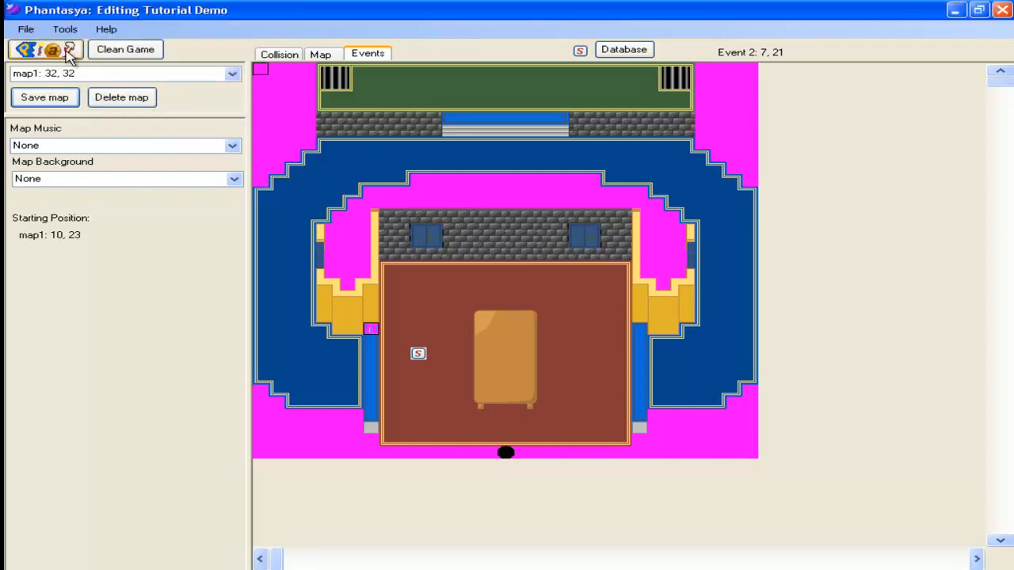
pyautogui.click(69, 51)
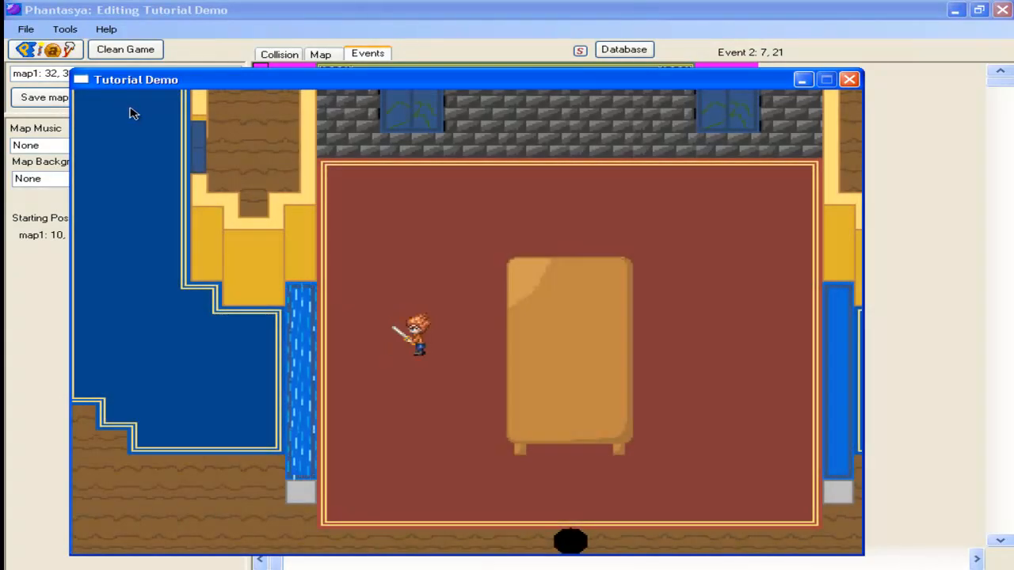
pyautogui.press('Left')
pyautogui.press('Left')
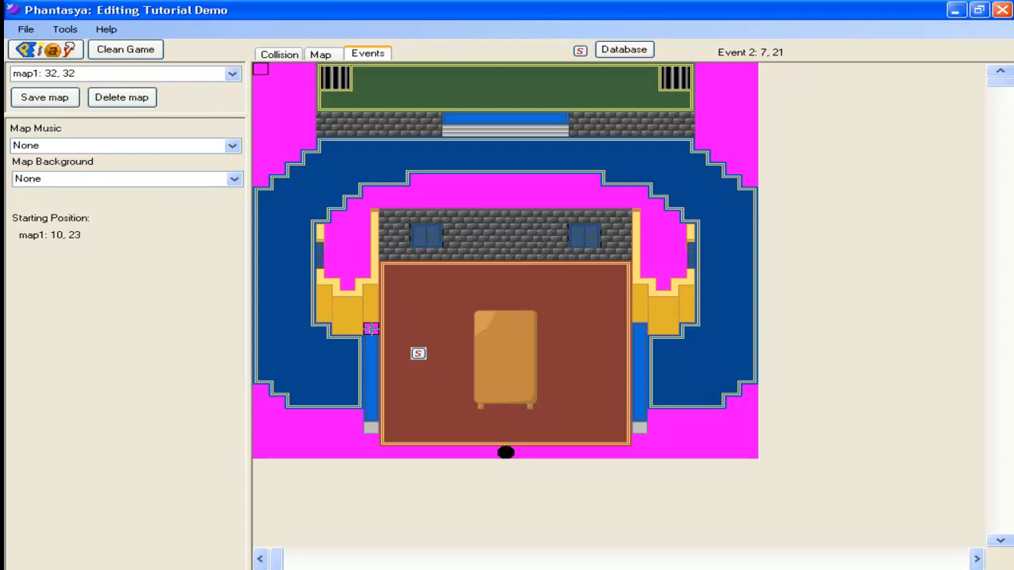
# Step: Reopen the waterfall event at position 7, 21 for editing
pyautogui.doubleClick(371, 327)
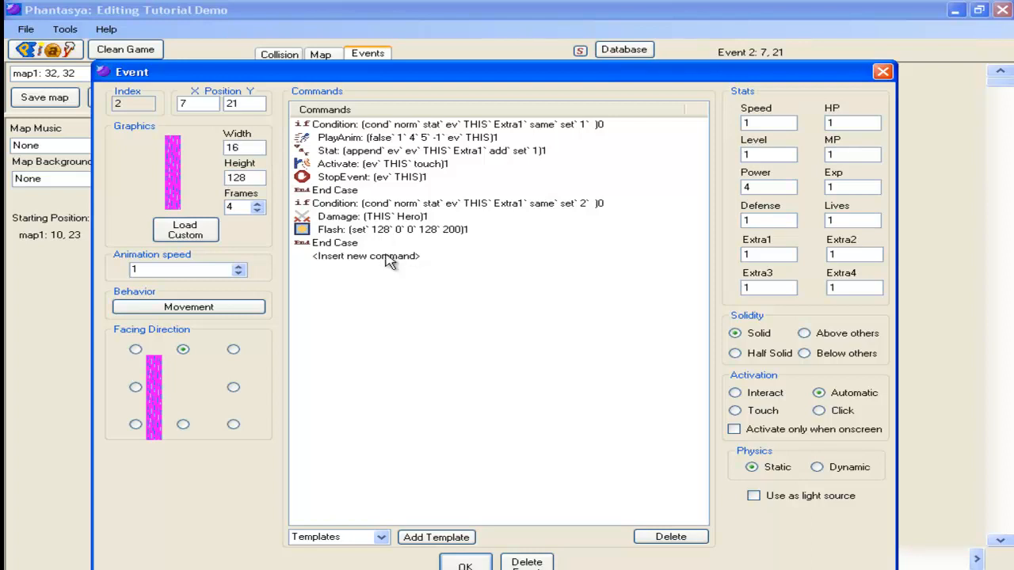
# Step: Examine the available movement and graphic commands and the waterfall event's own movement behavior settings
pyautogui.doubleClick(369, 230)
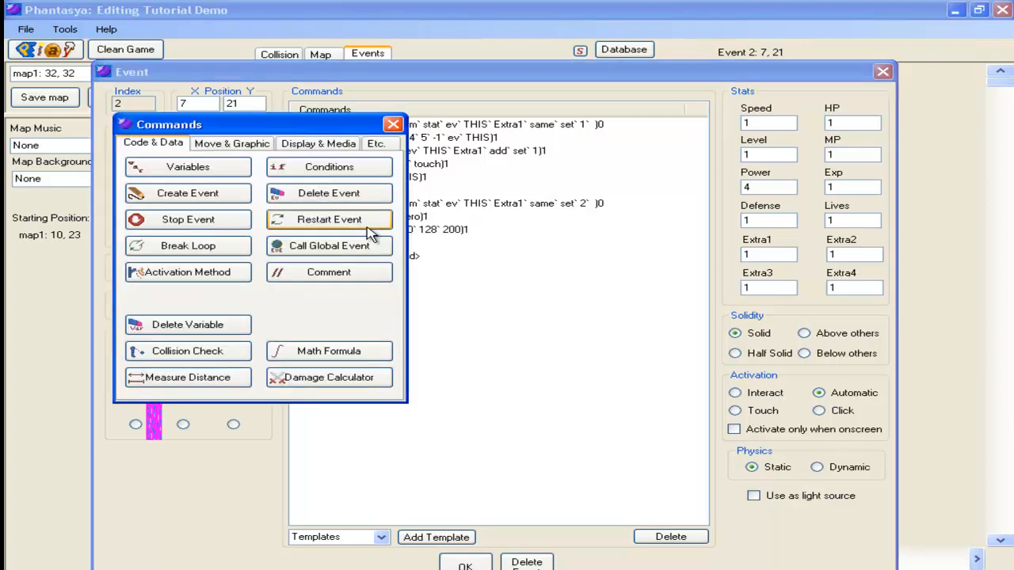
pyautogui.click(235, 144)
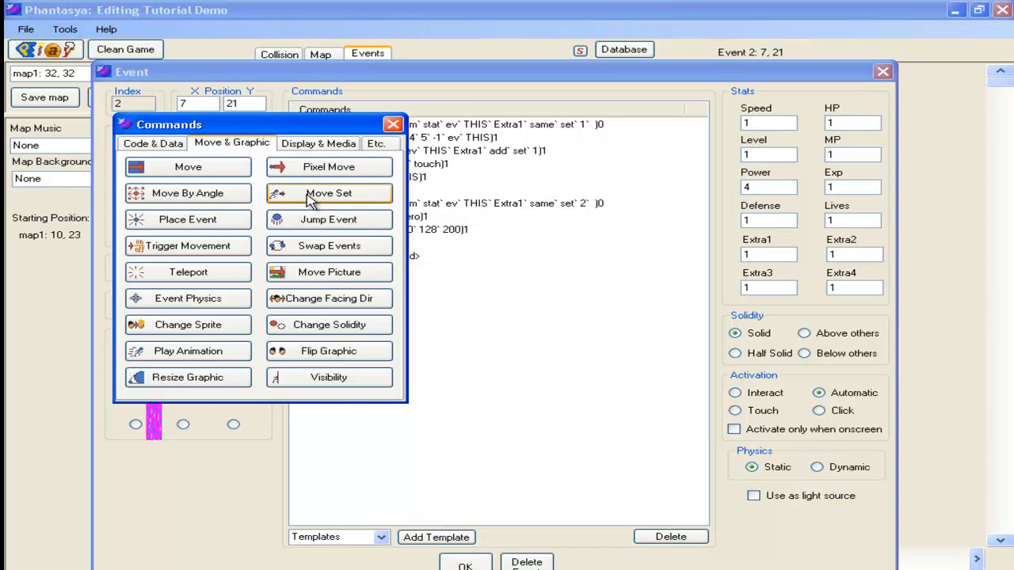
pyautogui.moveTo(295, 127); pyautogui.dragTo(602, 157)
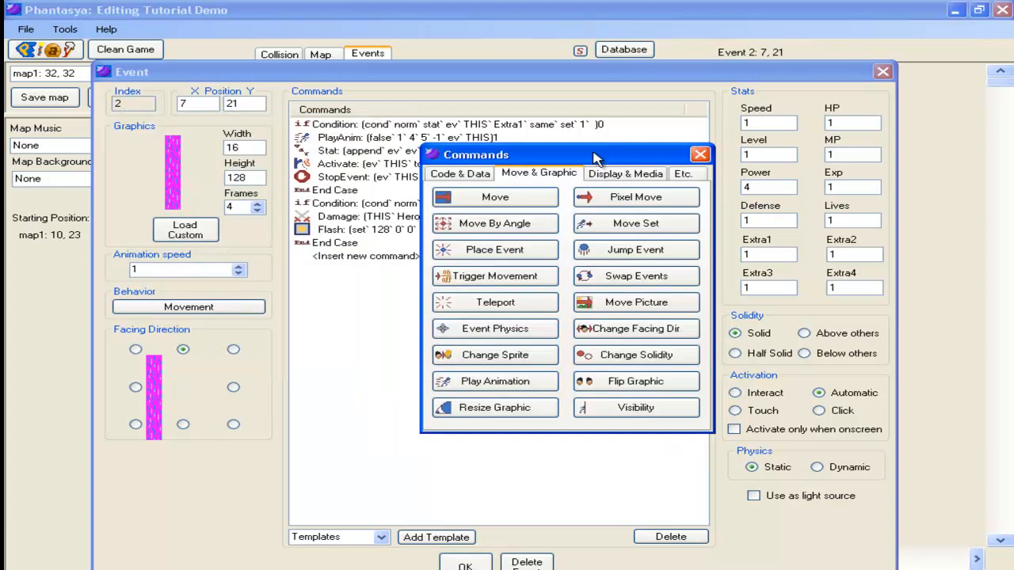
pyautogui.click(700, 155)
pyautogui.click(150, 310)
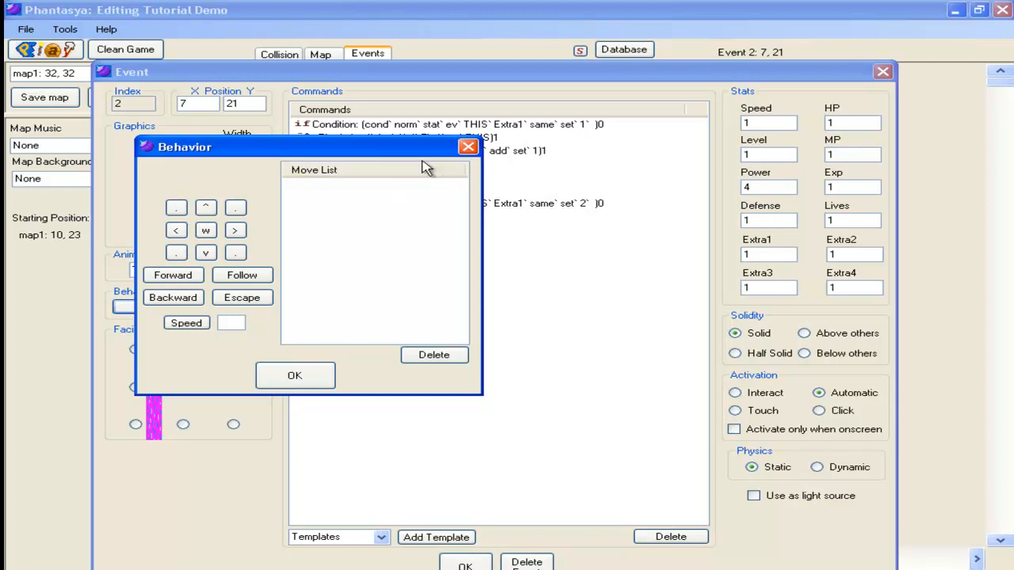
pyautogui.click(470, 148)
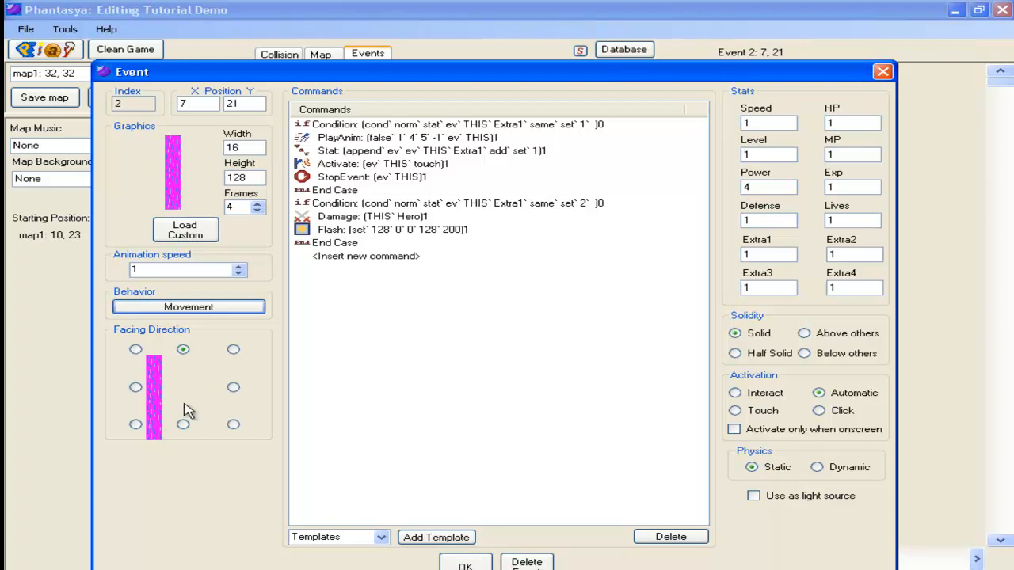
# Step: Insert a Move command that moves the Hero Backward before the Flash command, and confirm the event
pyautogui.doubleClick(344, 231)
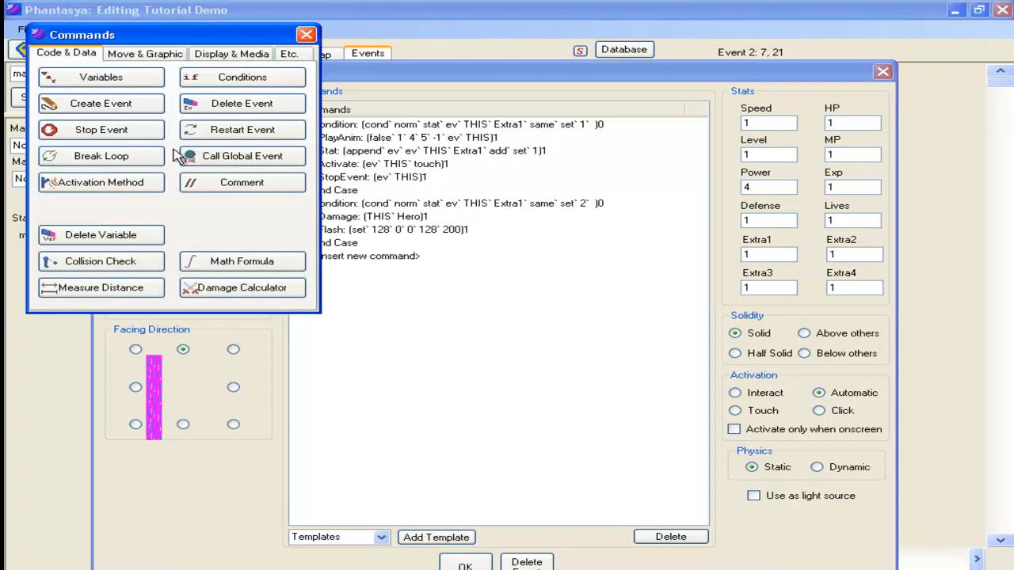
pyautogui.click(145, 54)
pyautogui.click(111, 79)
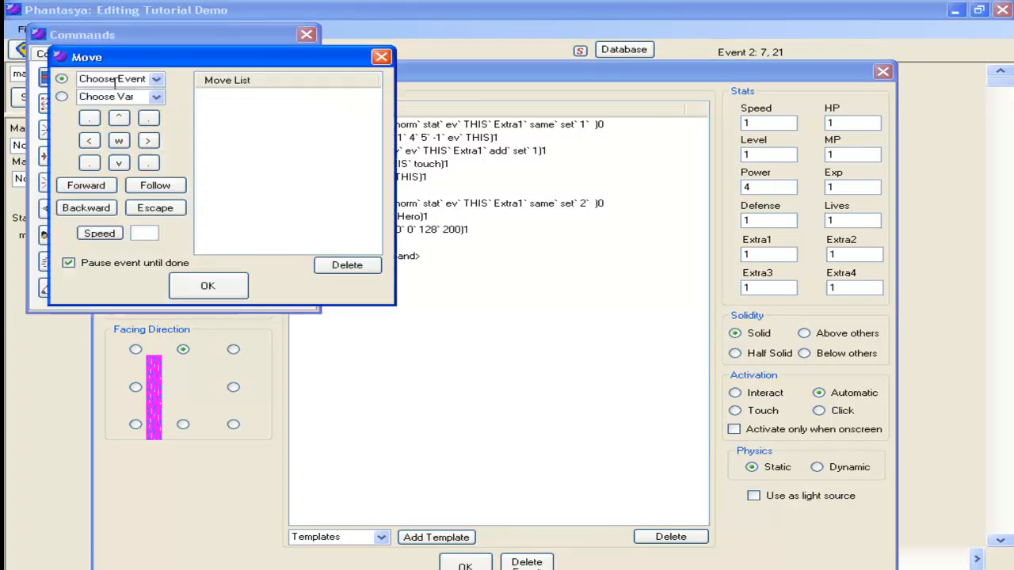
pyautogui.click(154, 84)
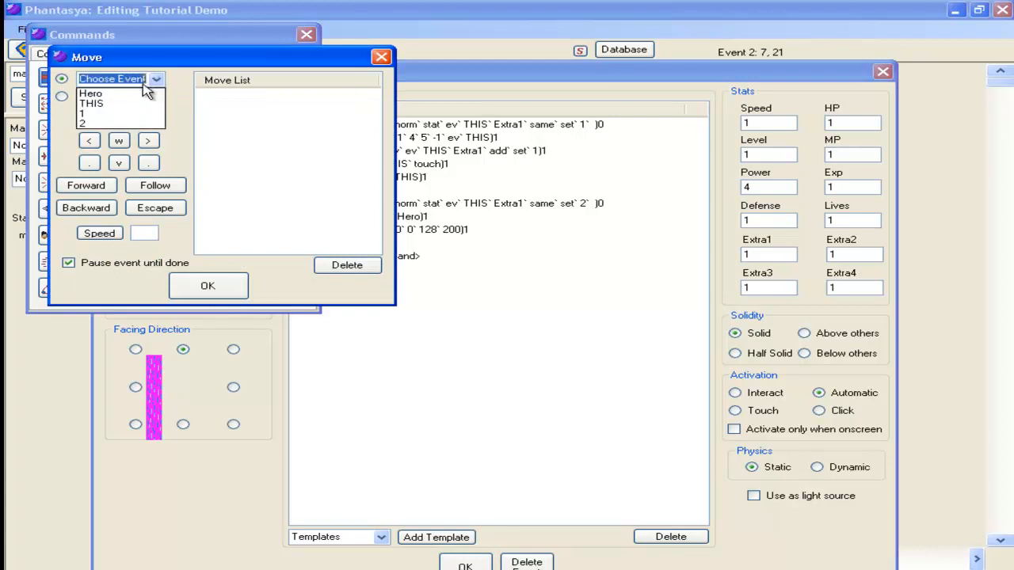
pyautogui.click(130, 93)
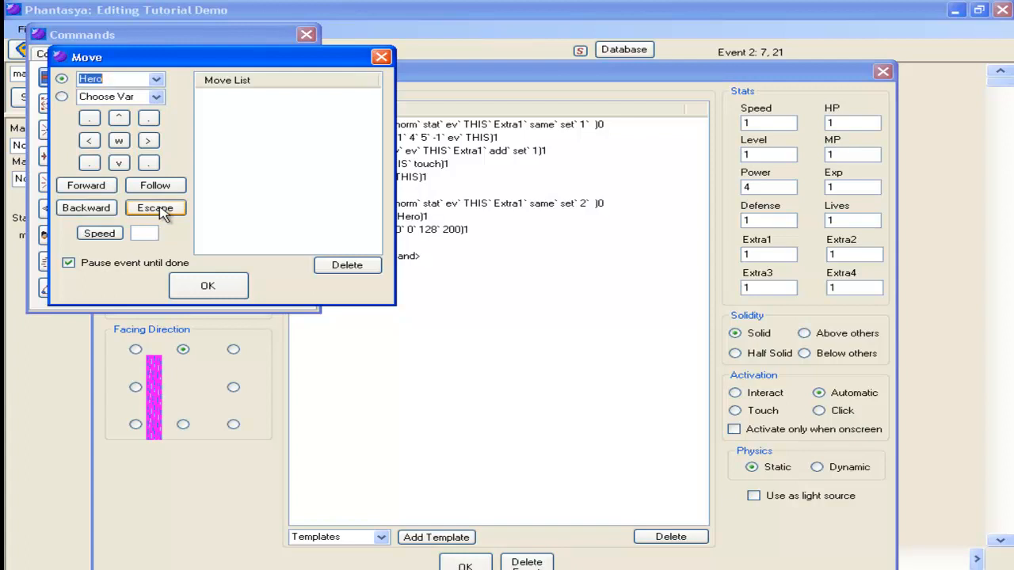
pyautogui.click(119, 211)
pyautogui.click(214, 284)
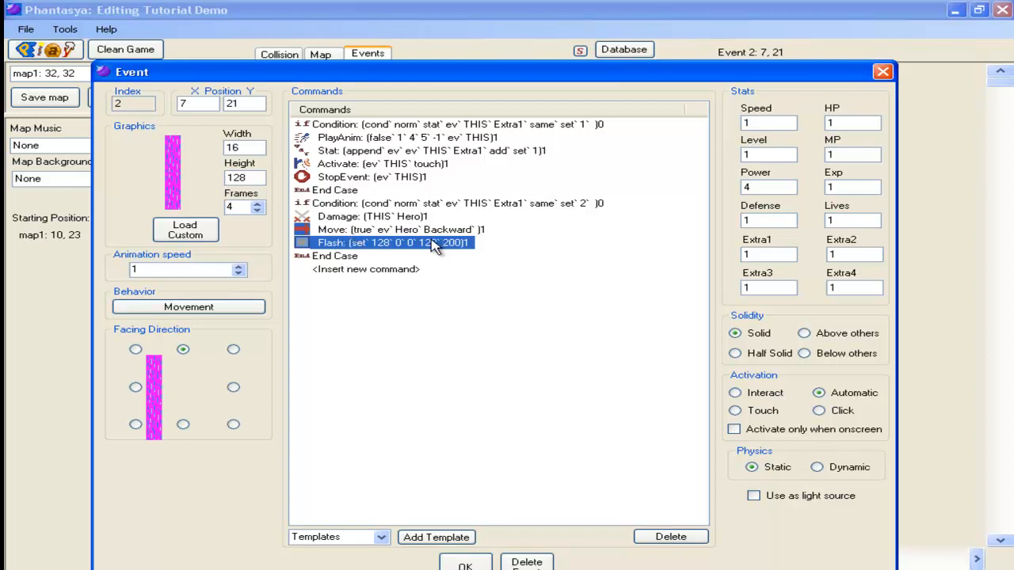
pyautogui.click(466, 564)
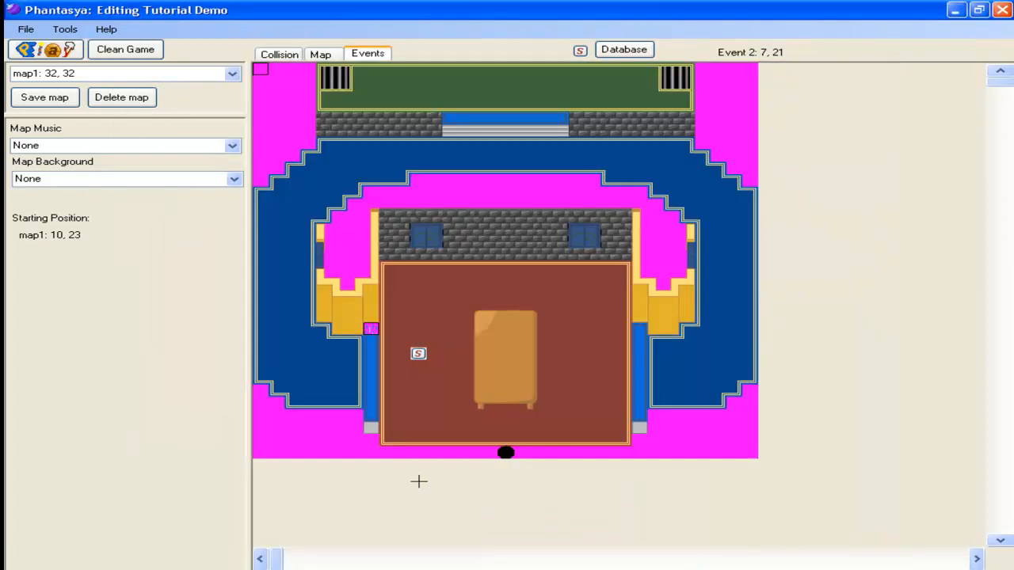
# Step: Save the map and playtest the hero's backward movement by walking into the waterfall several times
pyautogui.click(48, 97)
pyautogui.click(200, 144)
pyautogui.click(52, 50)
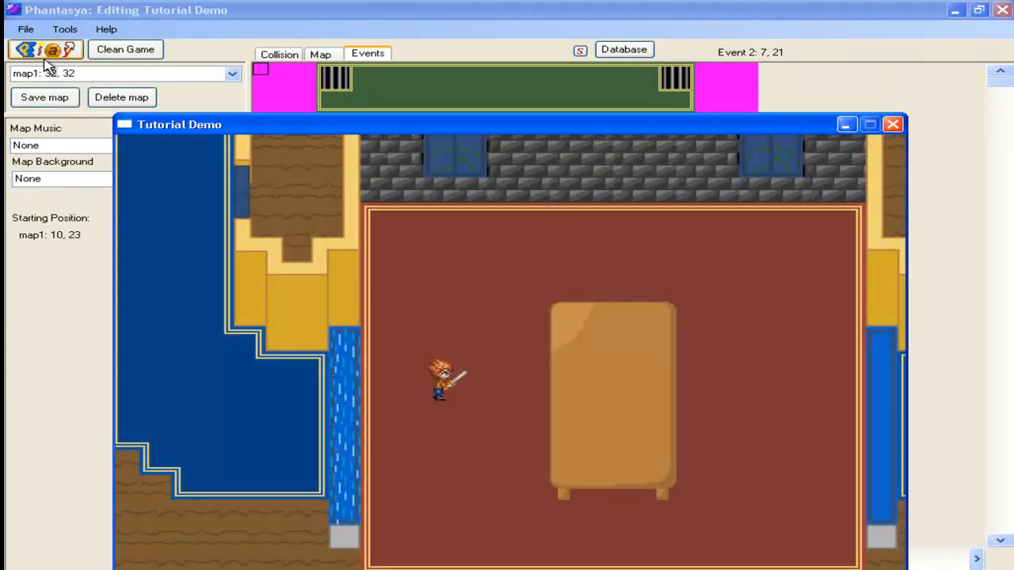
pyautogui.press('Left')
pyautogui.press('Left')
pyautogui.press('Right')
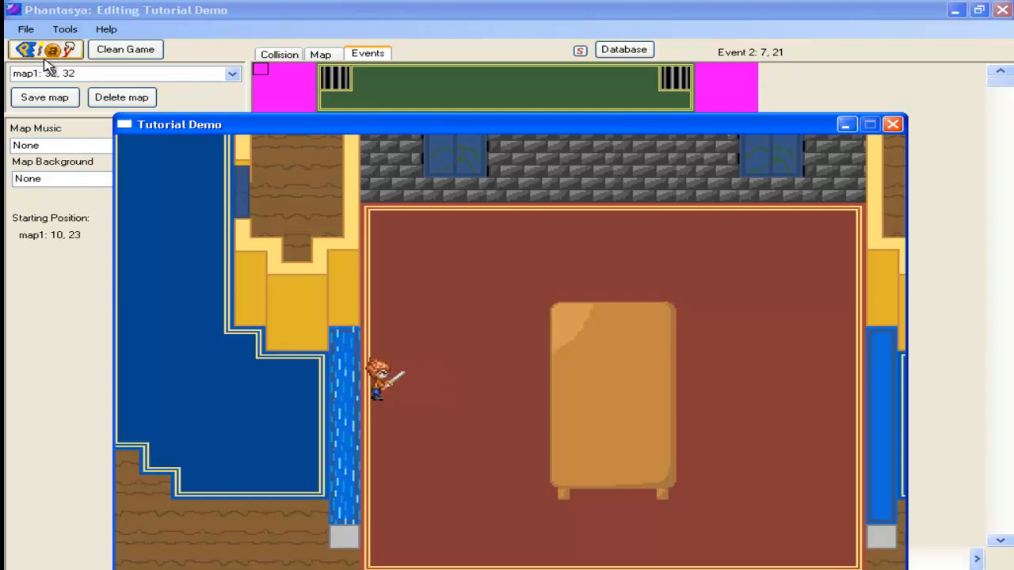
pyautogui.press('Right')
pyautogui.press('Left')
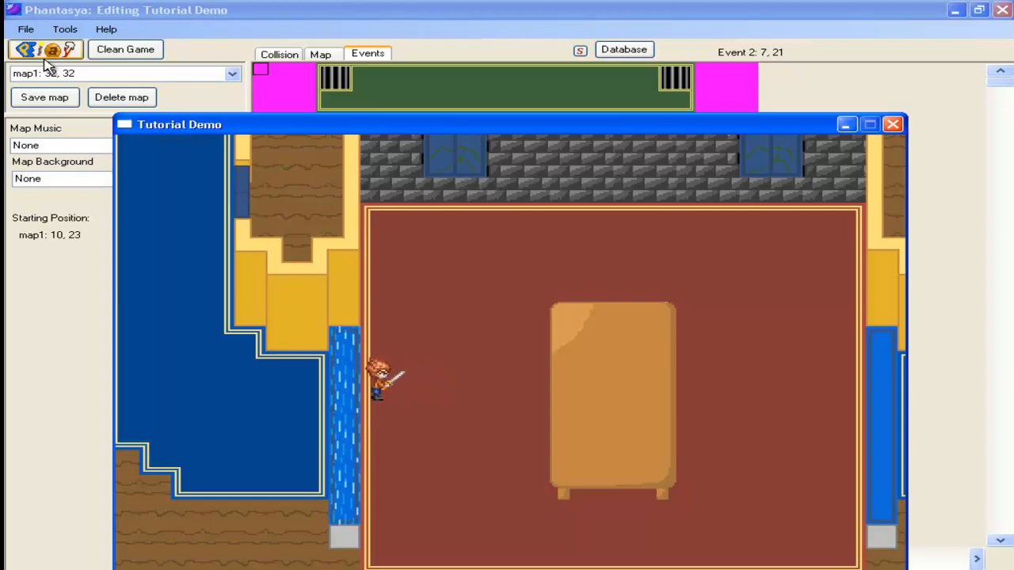
pyautogui.press('Right')
pyautogui.press('Left')
pyautogui.press('Right')
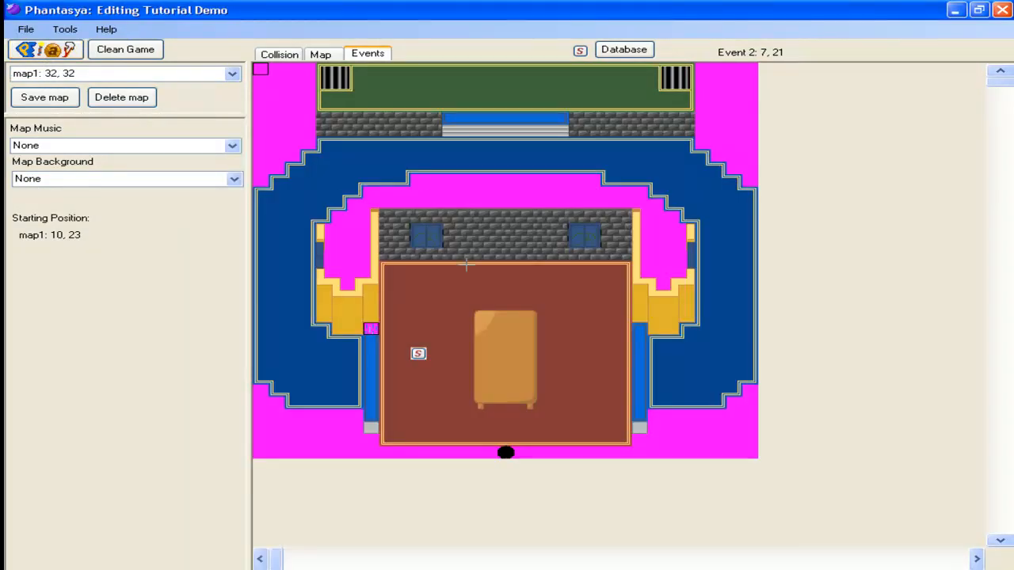
# Step: In the waterfall event, insert a Trigger Movement command before the Move command that stops the Hero's moving and facing
pyautogui.doubleClick(371, 328)
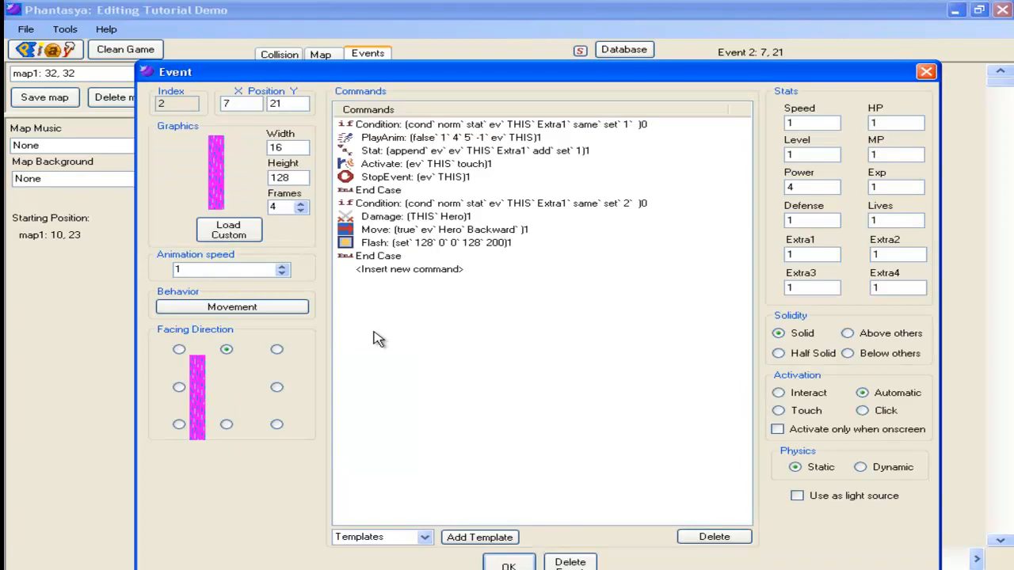
pyautogui.doubleClick(396, 237)
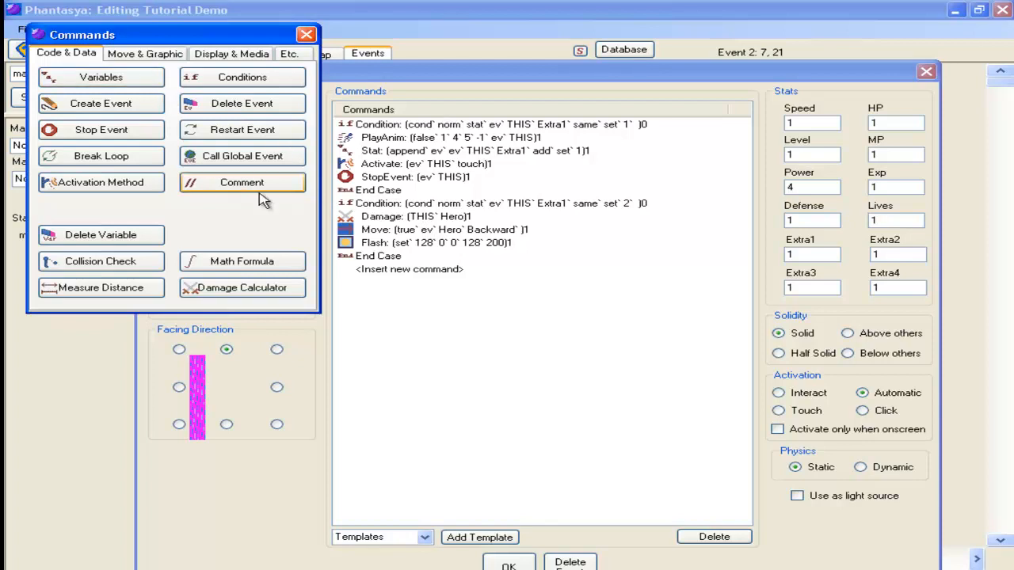
pyautogui.click(125, 52)
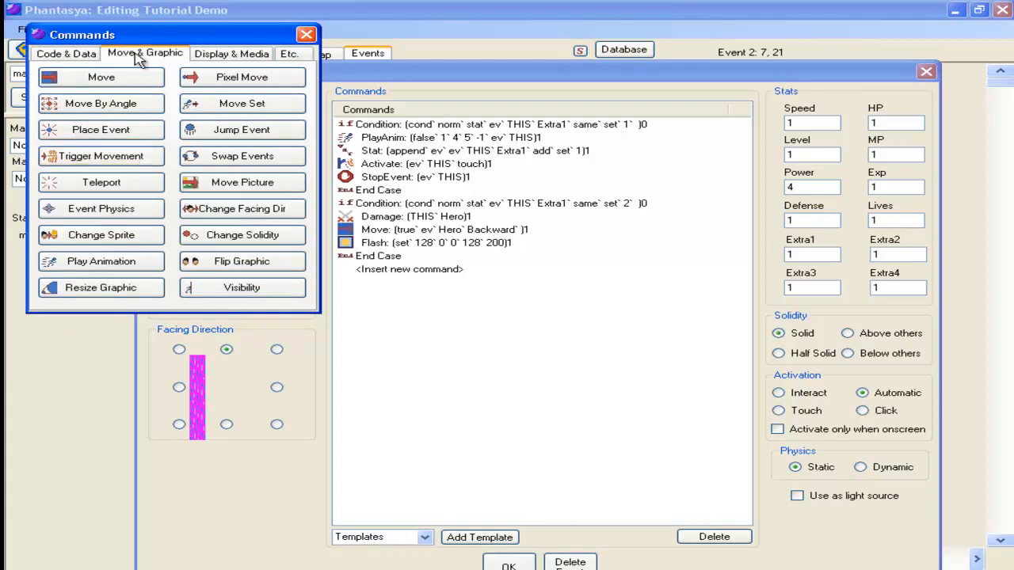
pyautogui.click(148, 162)
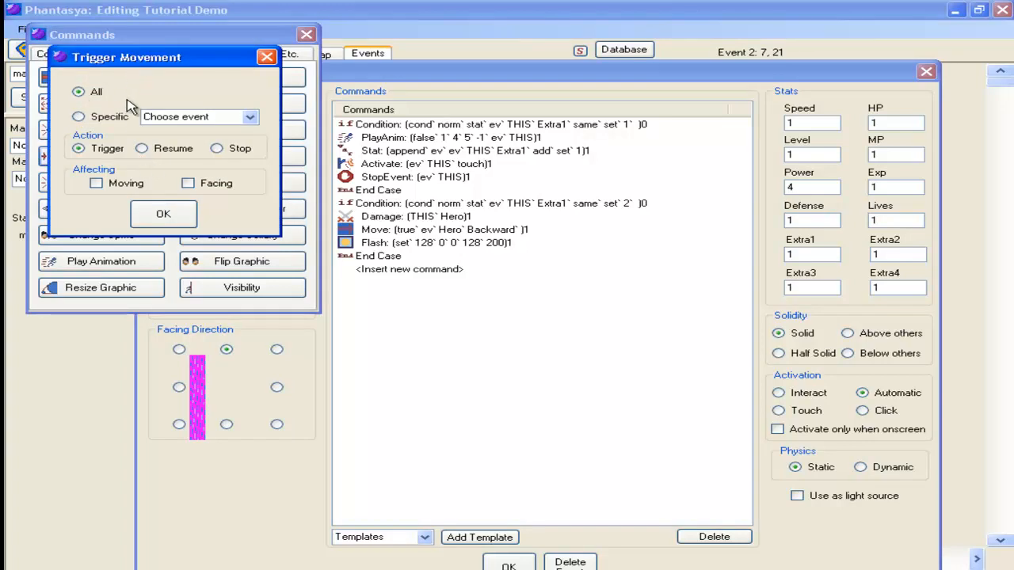
pyautogui.click(244, 116)
pyautogui.click(168, 131)
pyautogui.click(221, 149)
pyautogui.click(213, 185)
pyautogui.click(98, 183)
pyautogui.click(164, 214)
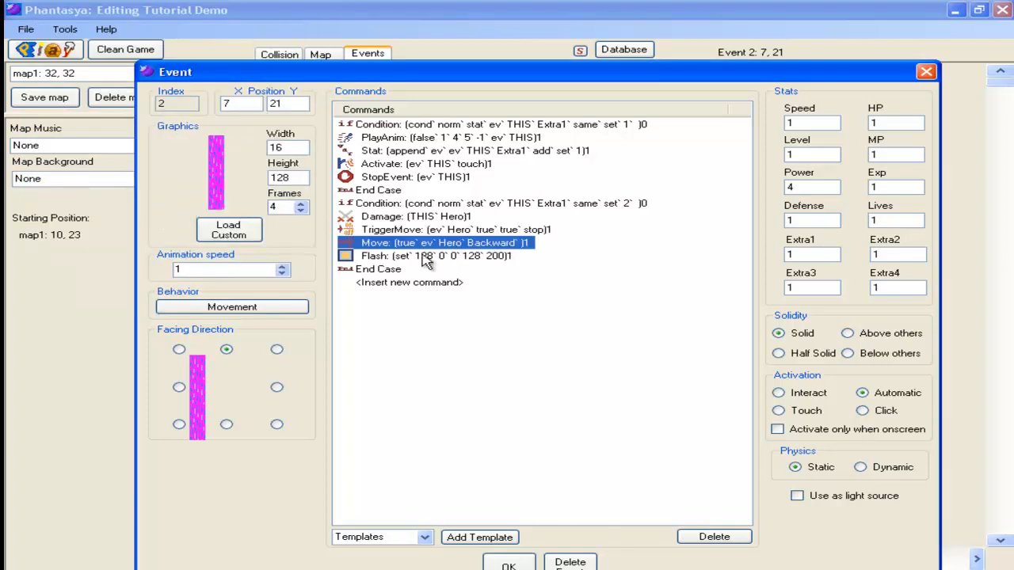
# Step: Insert a Trigger Movement command before the Flash command that resumes the Hero's moving and facing
pyautogui.doubleClick(400, 256)
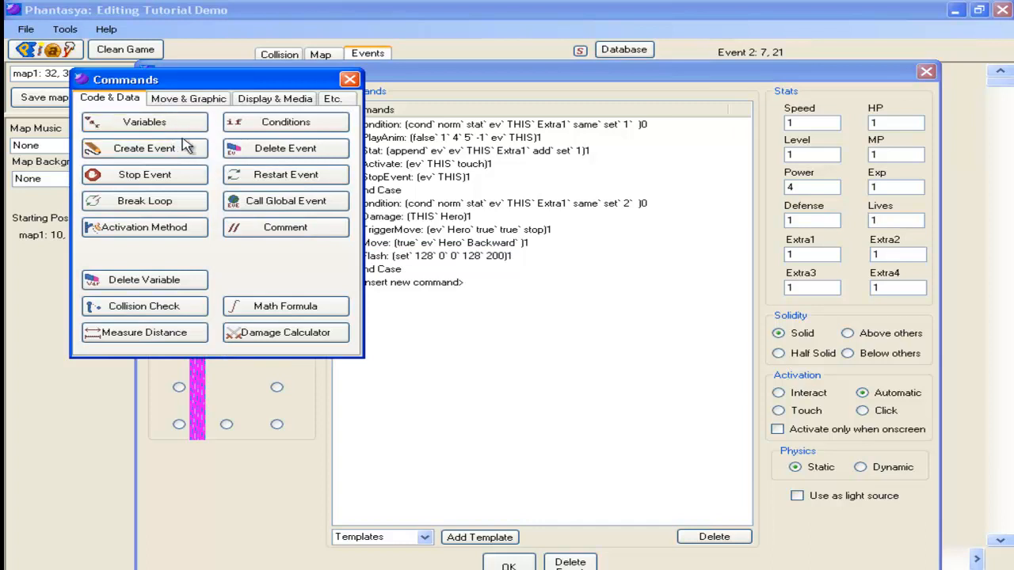
pyautogui.click(188, 98)
pyautogui.click(156, 205)
pyautogui.click(292, 162)
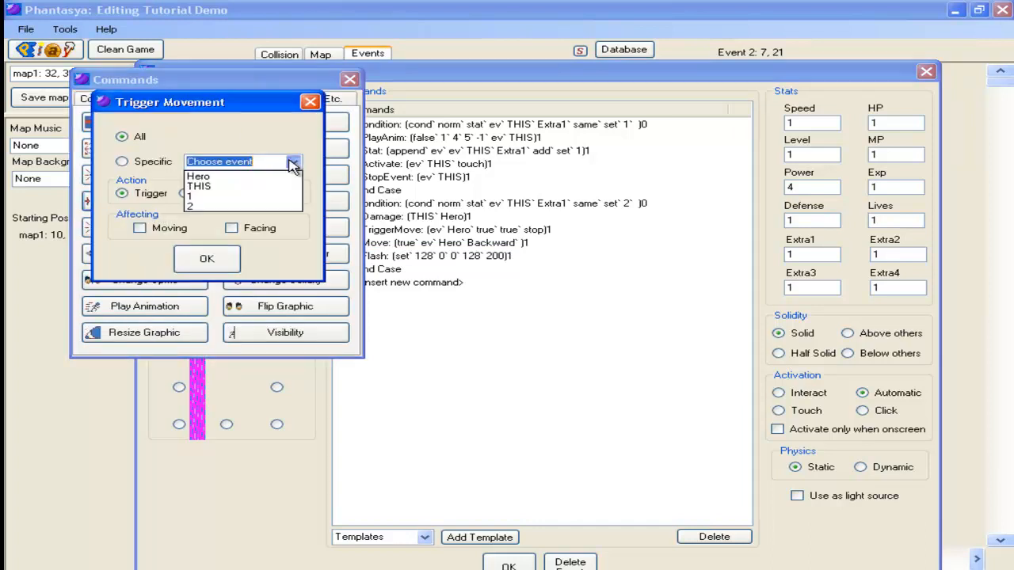
pyautogui.click(230, 177)
pyautogui.click(260, 193)
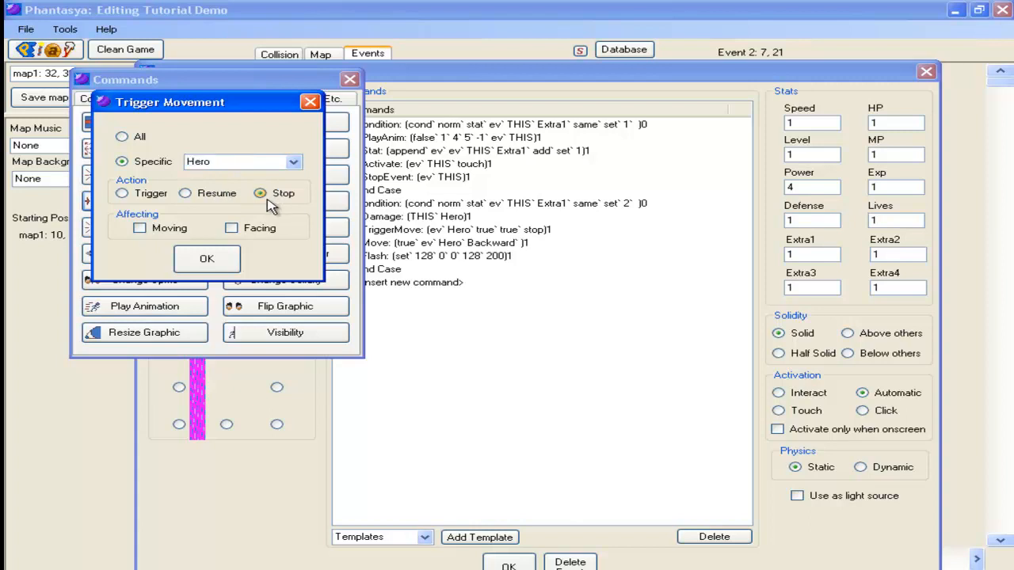
pyautogui.click(156, 232)
pyautogui.click(229, 229)
pyautogui.click(208, 196)
pyautogui.click(207, 258)
# Step: Open the Hero's backward Move command to check its settings, and confirm the event
pyautogui.rightClick(417, 243)
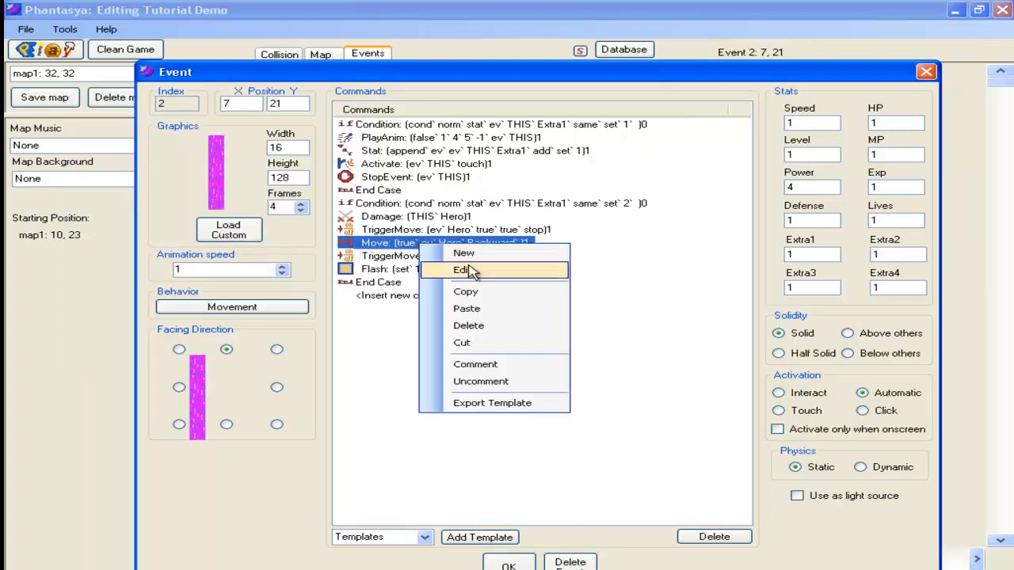
pyautogui.click(456, 279)
pyautogui.click(272, 352)
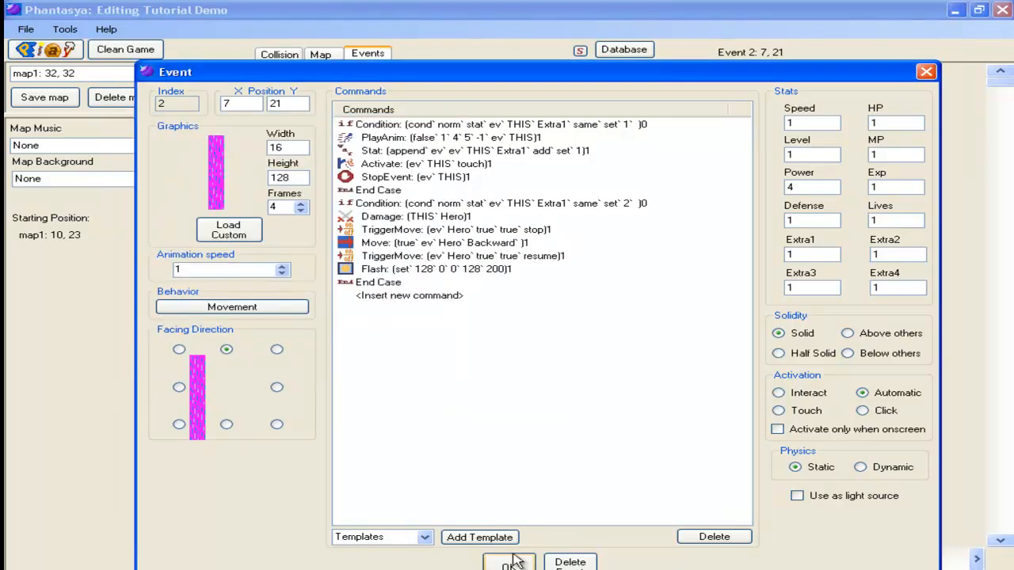
pyautogui.click(509, 563)
# Step: Save the map, playtest the hero's knockback by repeatedly walking into the waterfall, and close the game
pyautogui.click(47, 99)
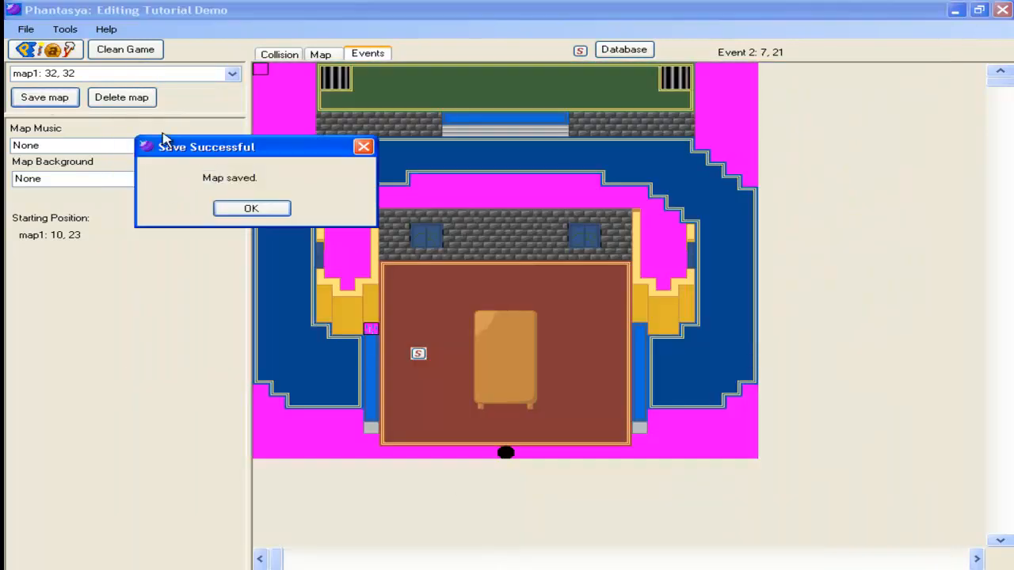
pyautogui.click(251, 209)
pyautogui.click(40, 52)
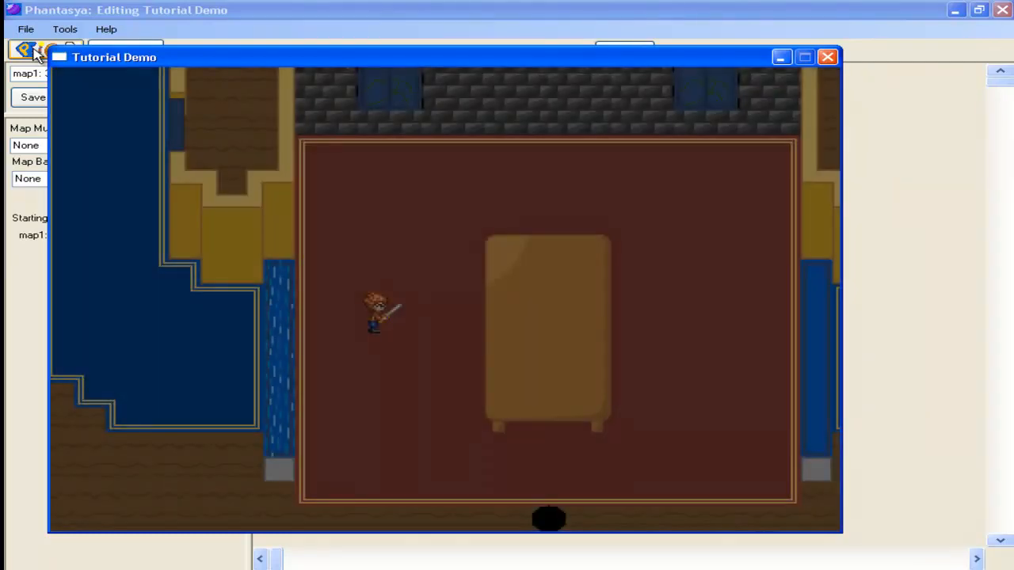
pyautogui.press('Left')
pyautogui.press('Right')
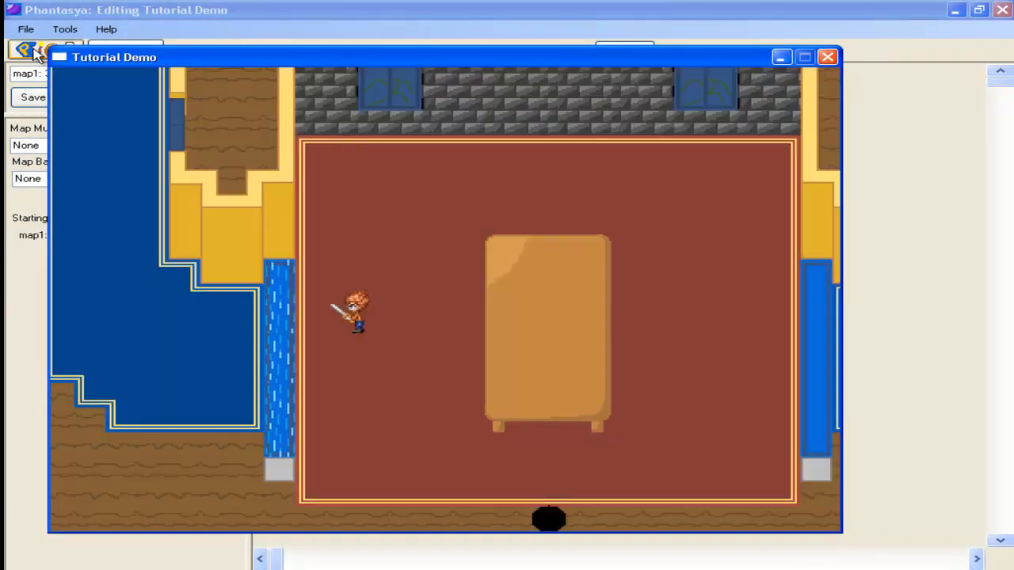
pyautogui.press('Left')
pyautogui.press('Right')
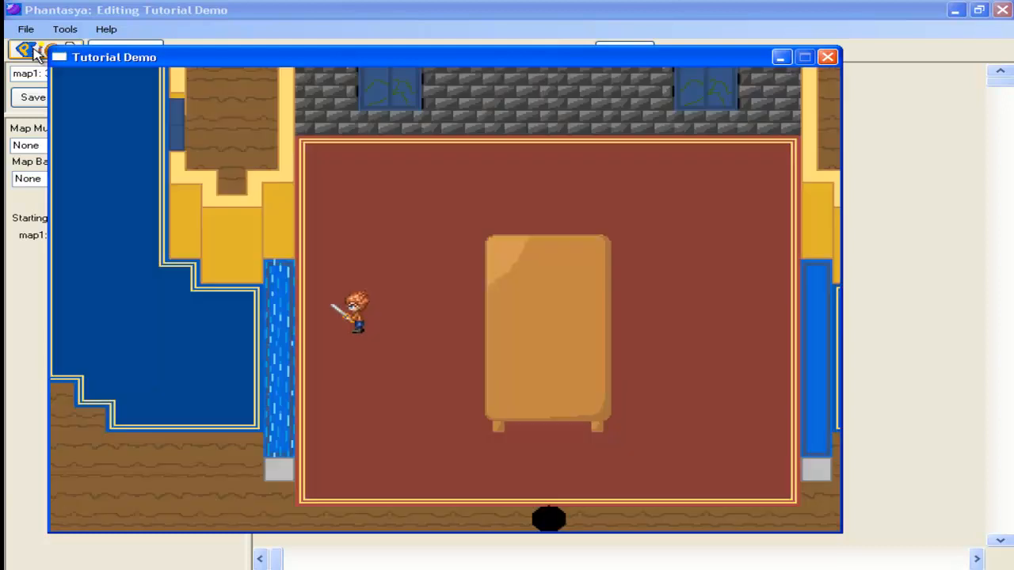
pyautogui.press('Left')
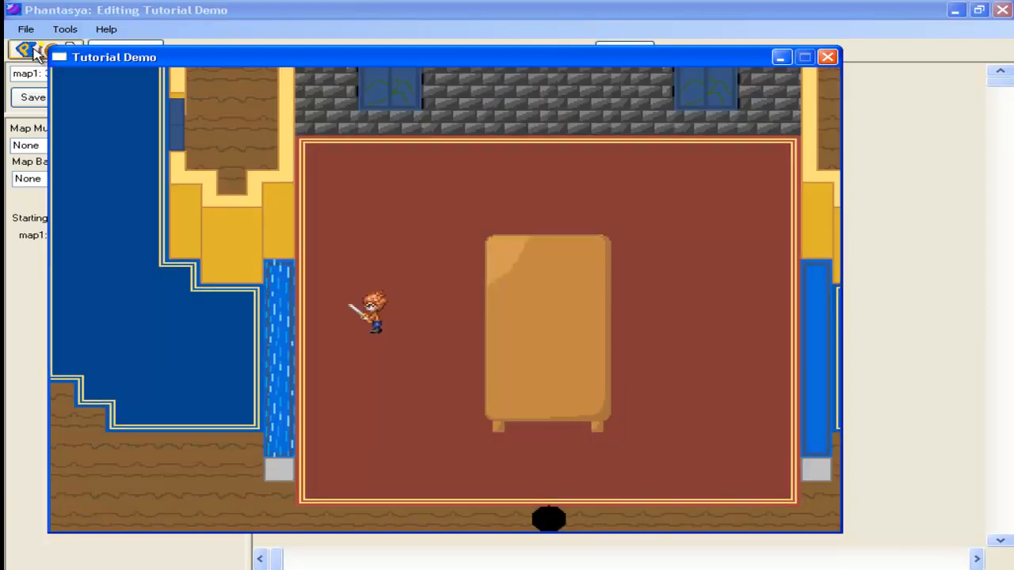
pyautogui.press('Escape')
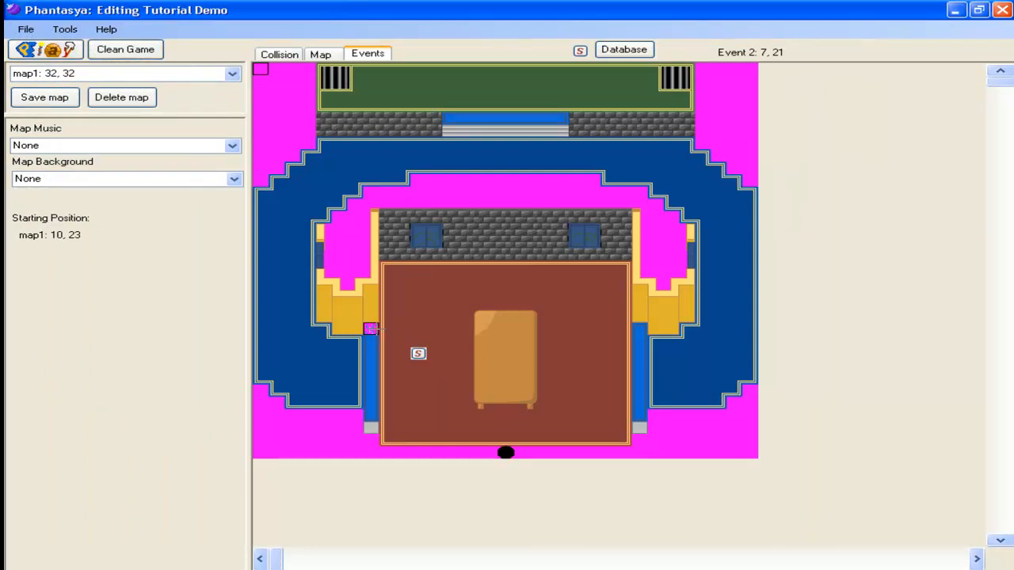
# Step: In the waterfall event, move the Flash command directly after Damage, ahead of the Trigger Movement command that stops the Hero, and confirm the event
pyautogui.doubleClick(371, 328)
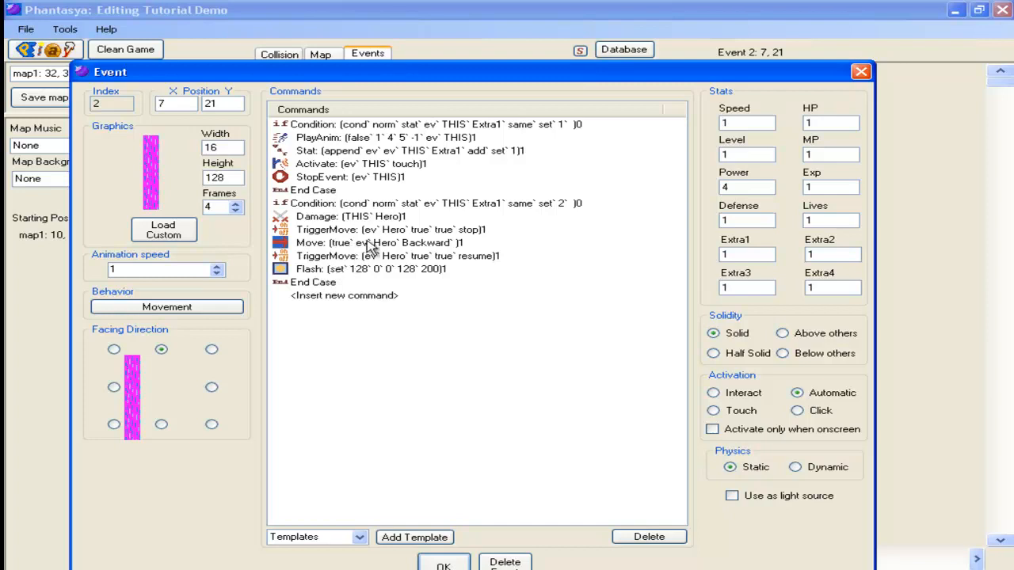
pyautogui.rightClick(316, 269)
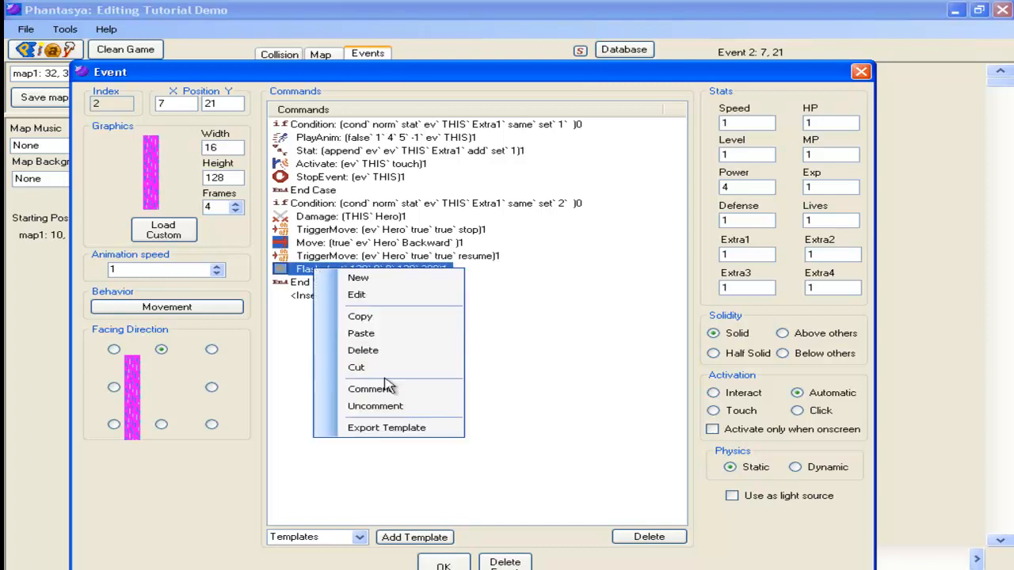
pyautogui.click(375, 367)
pyautogui.rightClick(322, 230)
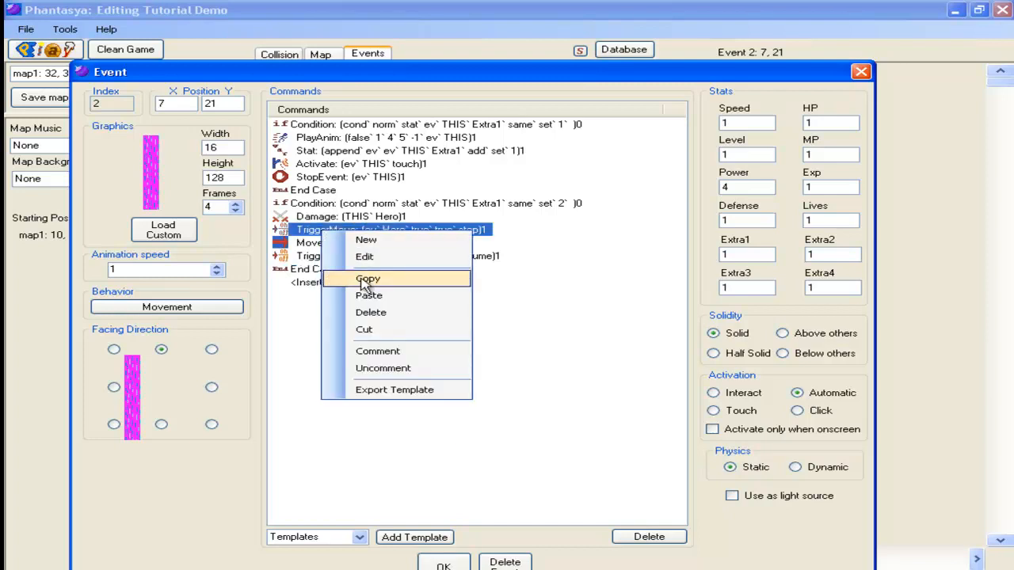
pyautogui.click(367, 295)
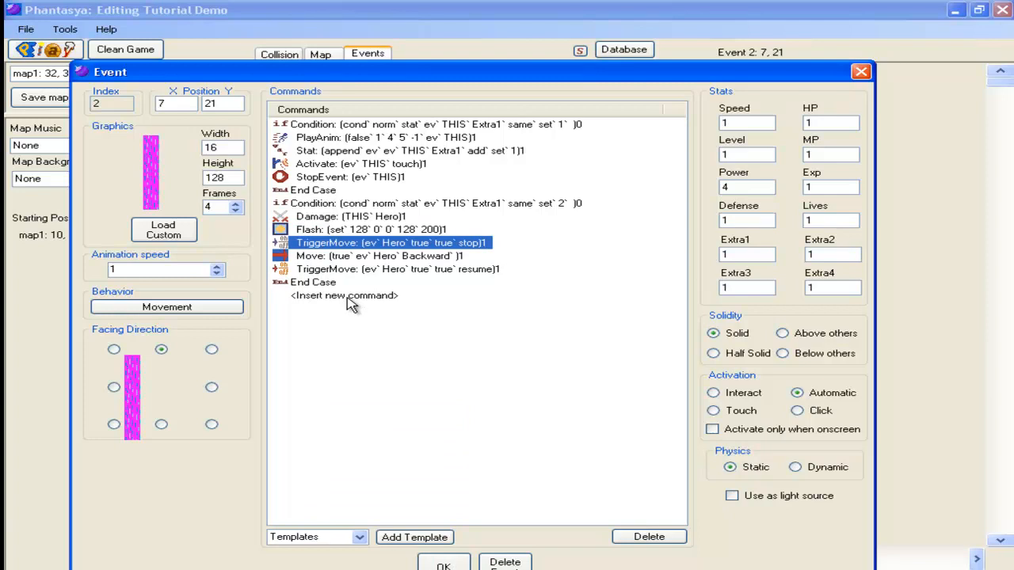
pyautogui.click(434, 564)
# Step: Save the map and playtest the reordered event by walking the hero toward the west waterfall
pyautogui.click(37, 99)
pyautogui.click(203, 164)
pyautogui.click(70, 51)
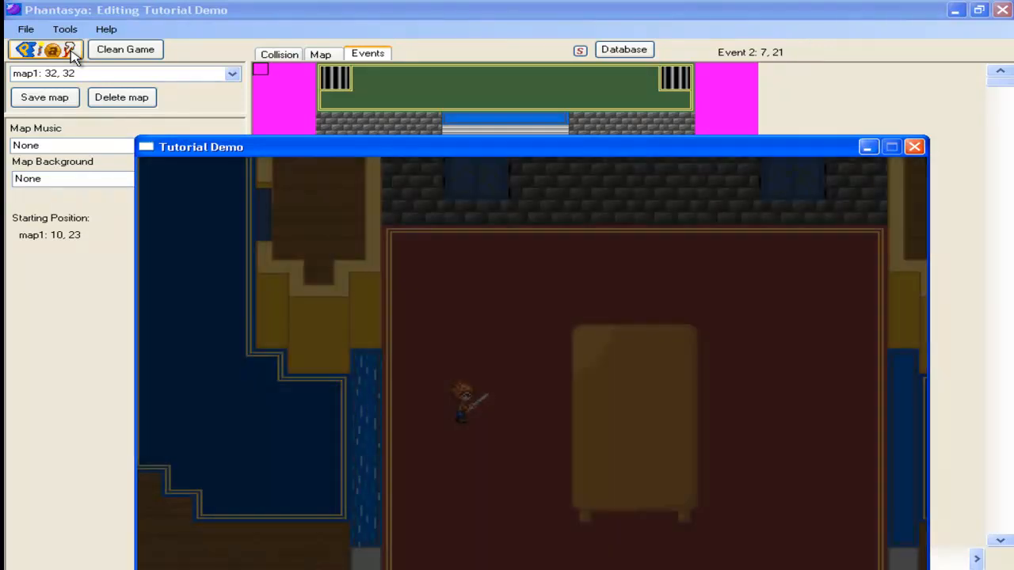
pyautogui.press('Left')
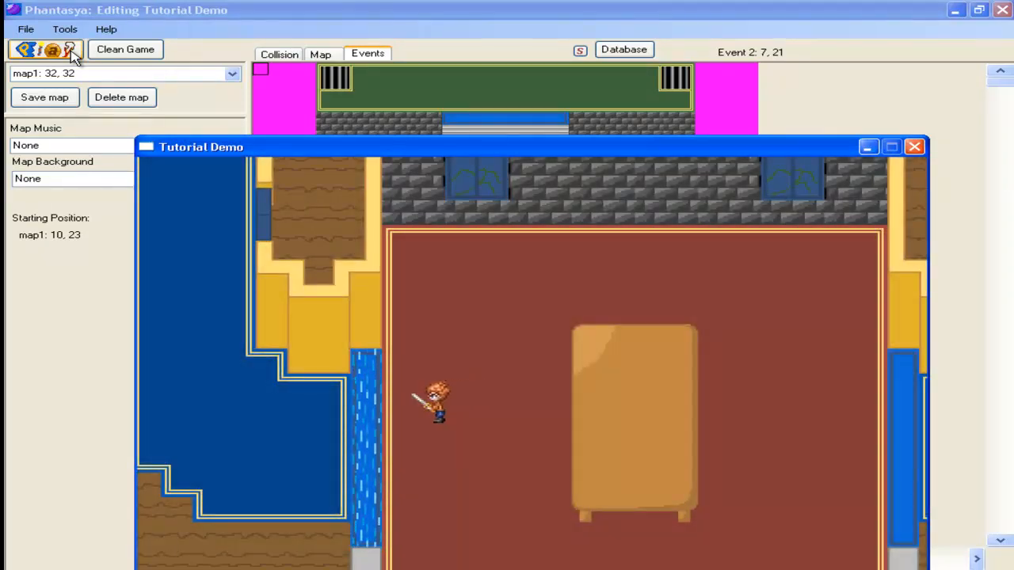
pyautogui.press('Left')
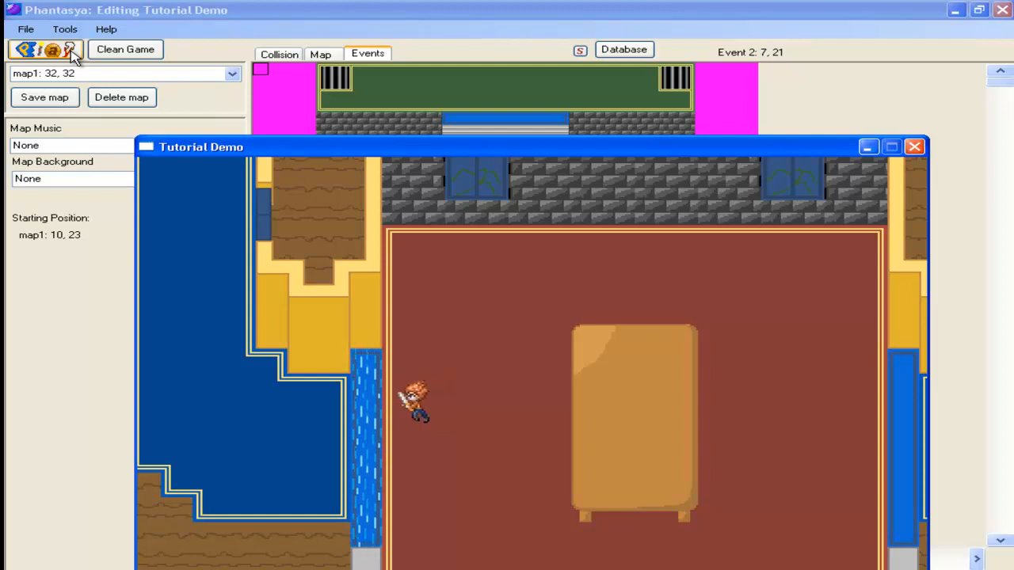
pyautogui.press('Left')
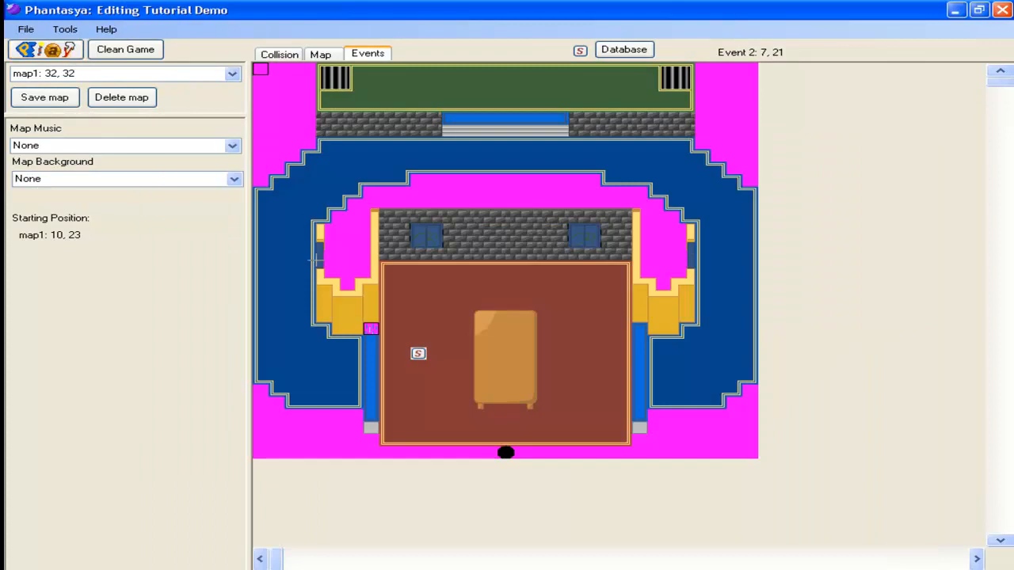
# Step: Set the waterfall event to activate only when onscreen and confirm the event
pyautogui.doubleClick(370, 329)
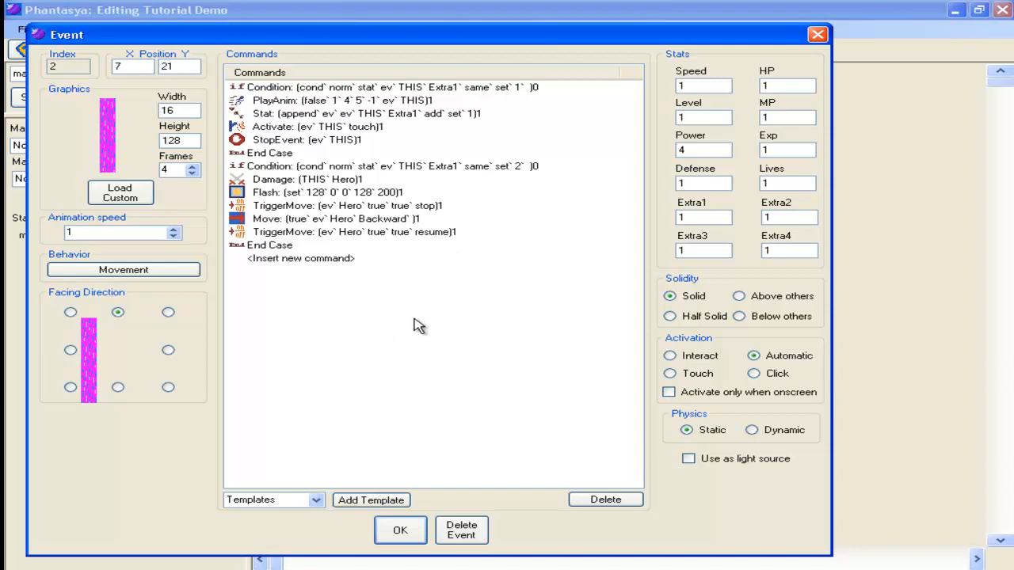
pyautogui.click(686, 396)
pyautogui.click(398, 538)
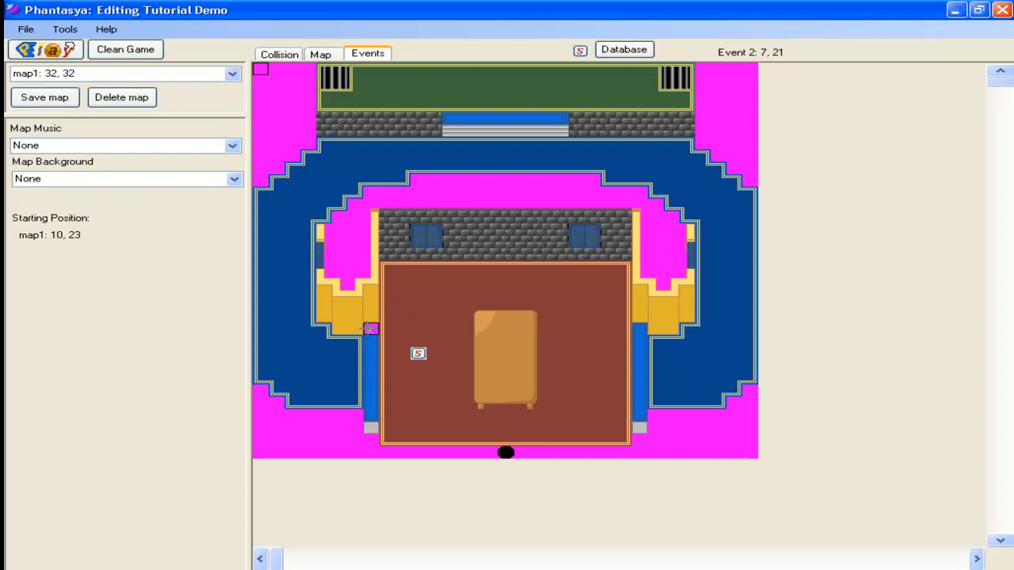
# Step: Copy the waterfall event and paste it at the top of the east waterfall, at position 24, 21
pyautogui.rightClick(369, 328)
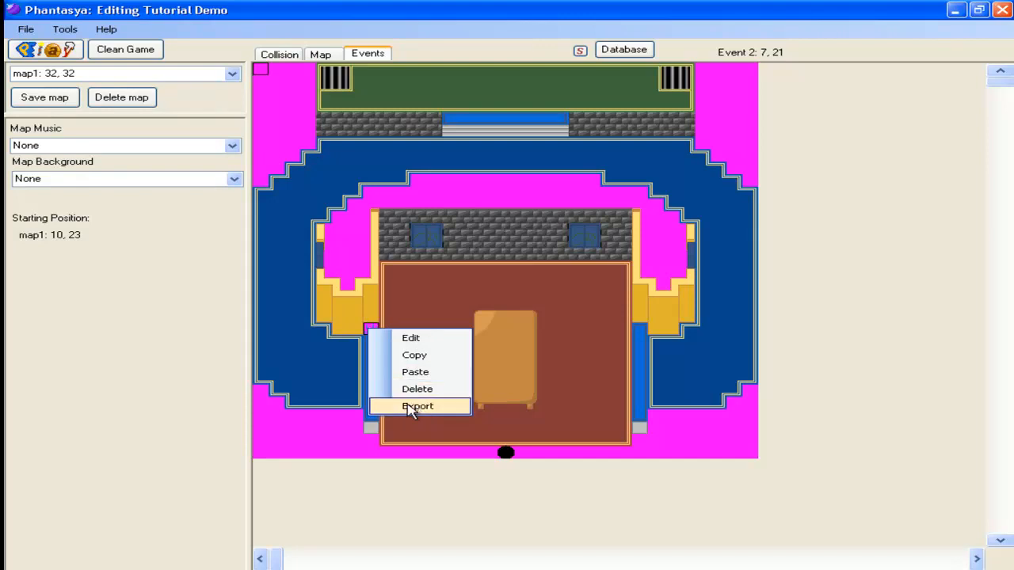
pyautogui.click(422, 354)
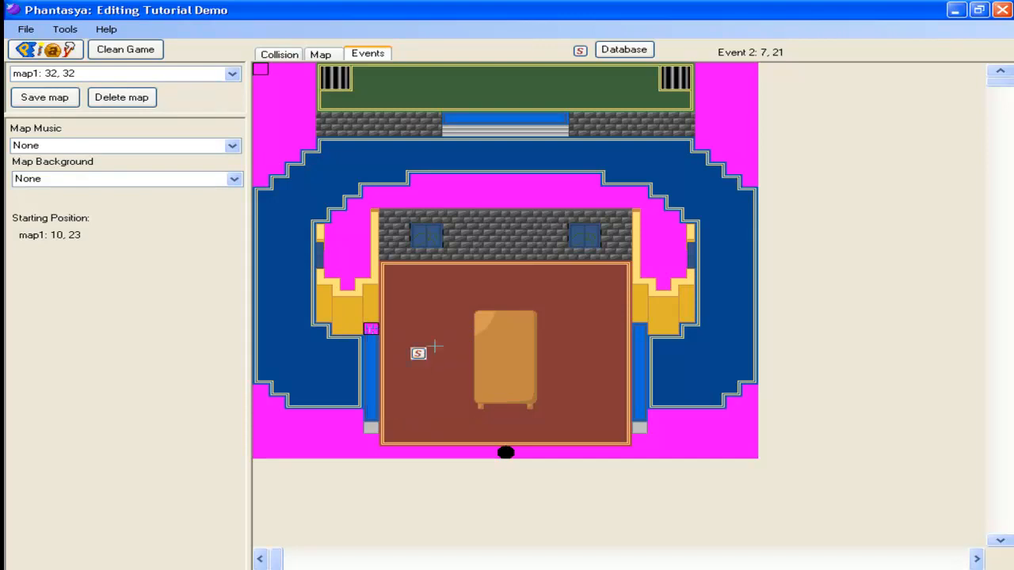
pyautogui.rightClick(644, 330)
pyautogui.click(659, 337)
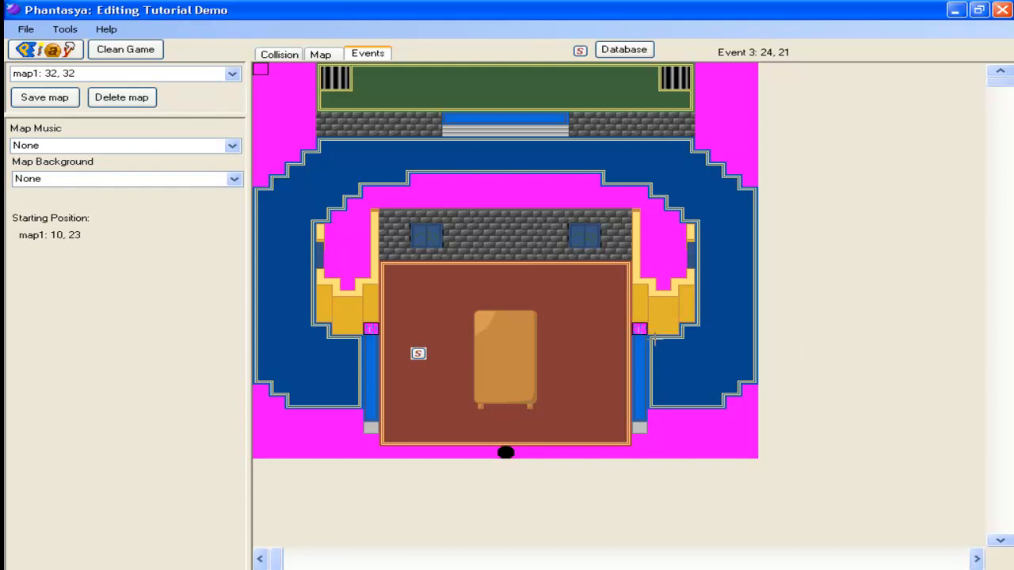
# Step: Save the map with the duplicated waterfall event and launch the game
pyautogui.click(38, 100)
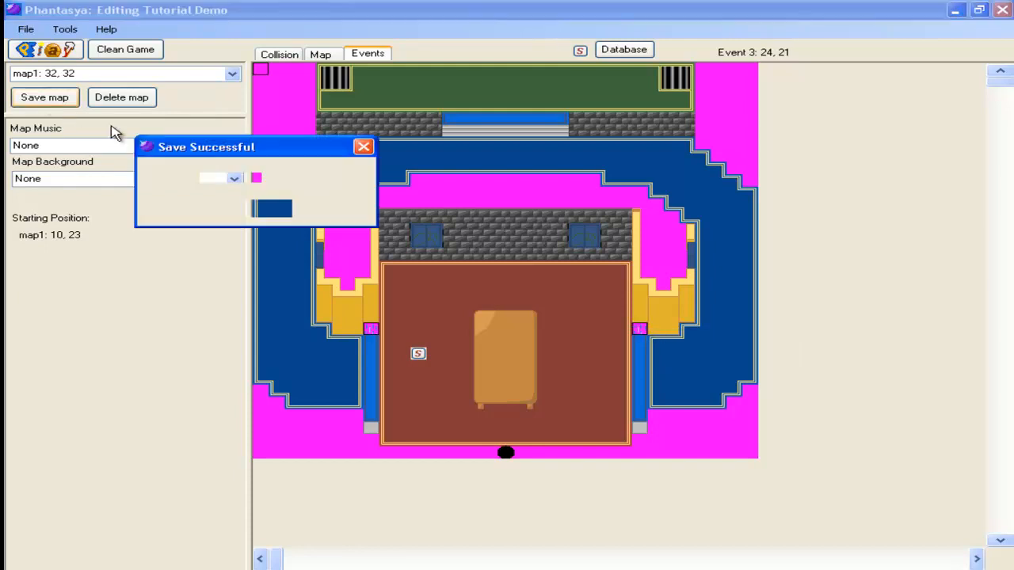
pyautogui.click(281, 209)
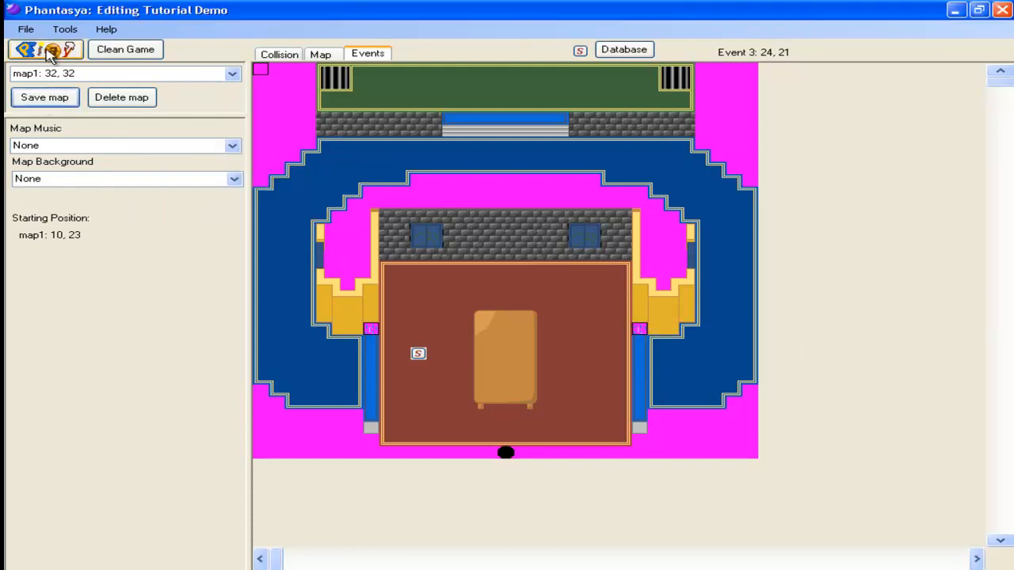
pyautogui.click(49, 51)
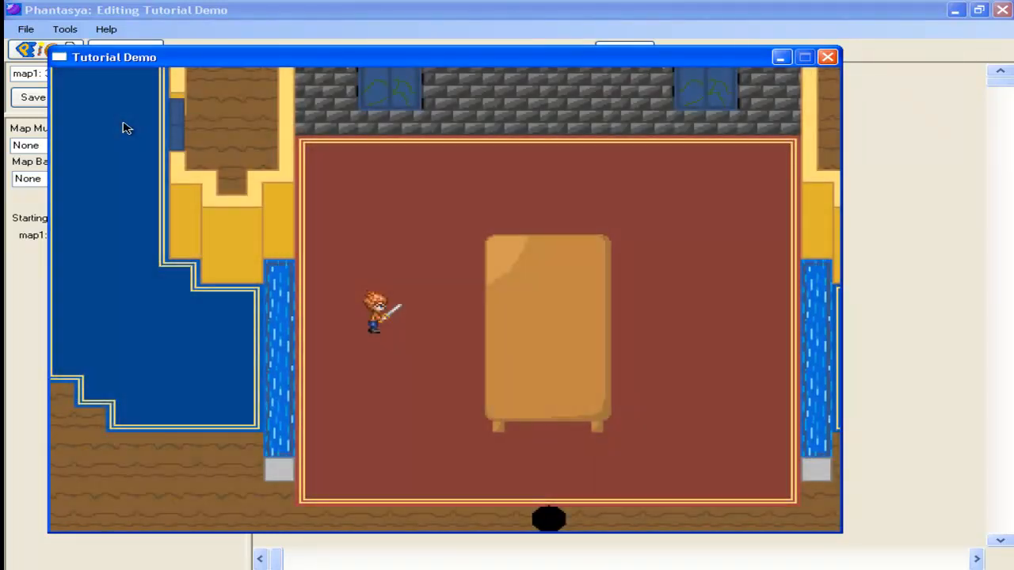
# Step: Playtest the copied event by walking the hero around the table and into the east waterfall
pyautogui.press('Right')
pyautogui.press('Left')
pyautogui.press('Left')
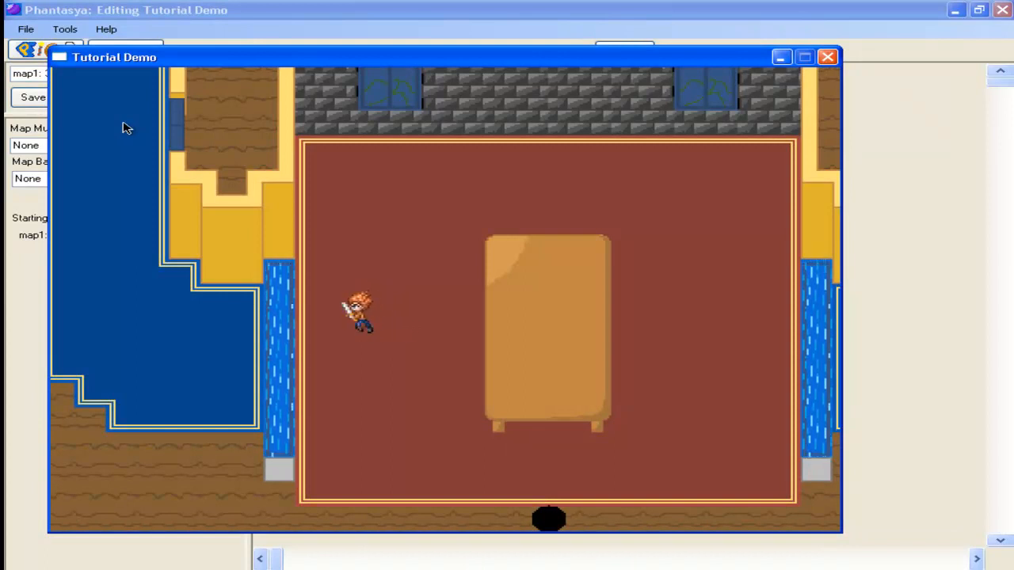
pyautogui.press('Right')
pyautogui.press('Down')
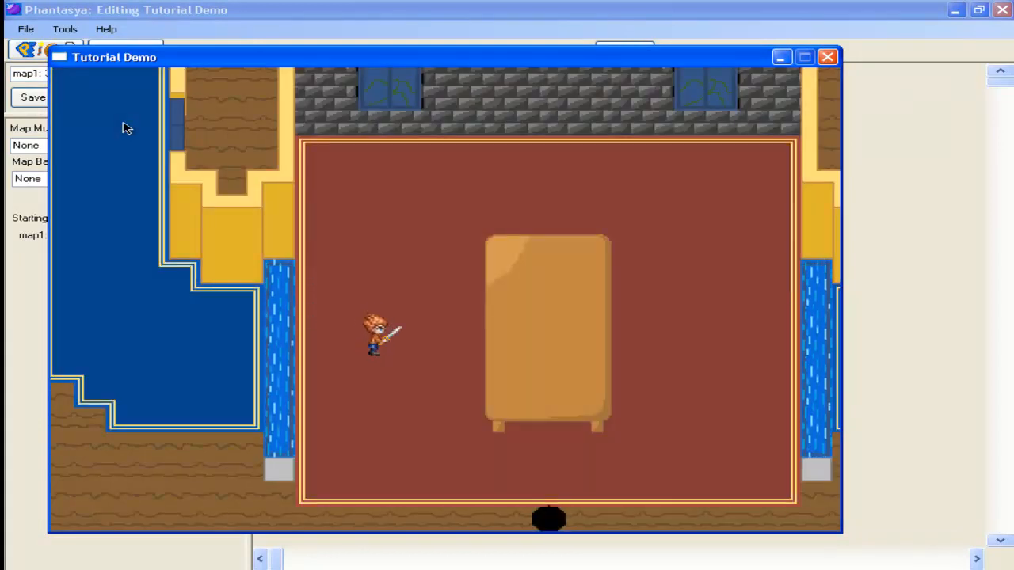
pyautogui.press('Down')
pyautogui.press('Right')
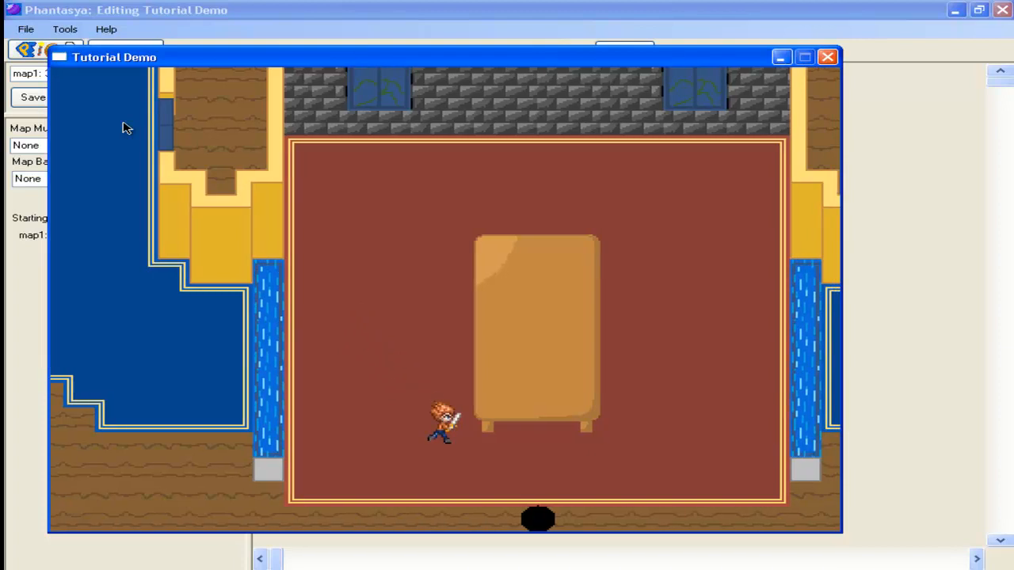
pyautogui.press('Right')
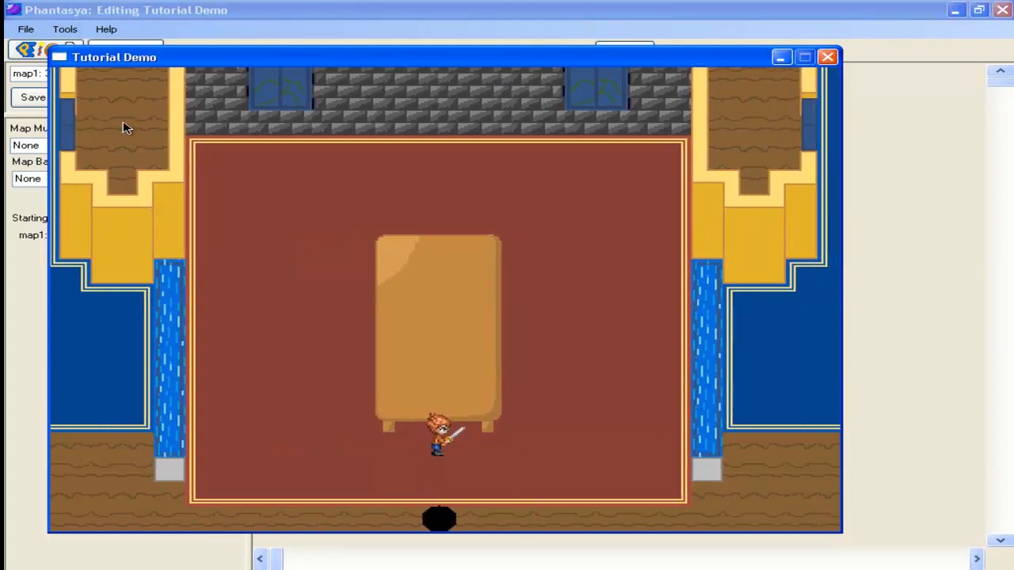
pyautogui.press('Up')
pyautogui.press('Right')
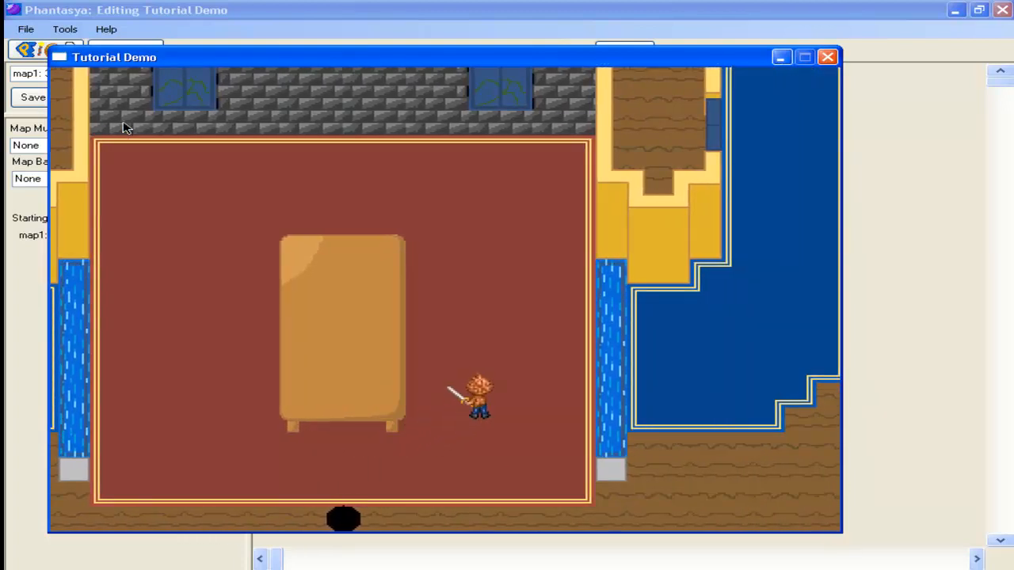
pyautogui.press('Right')
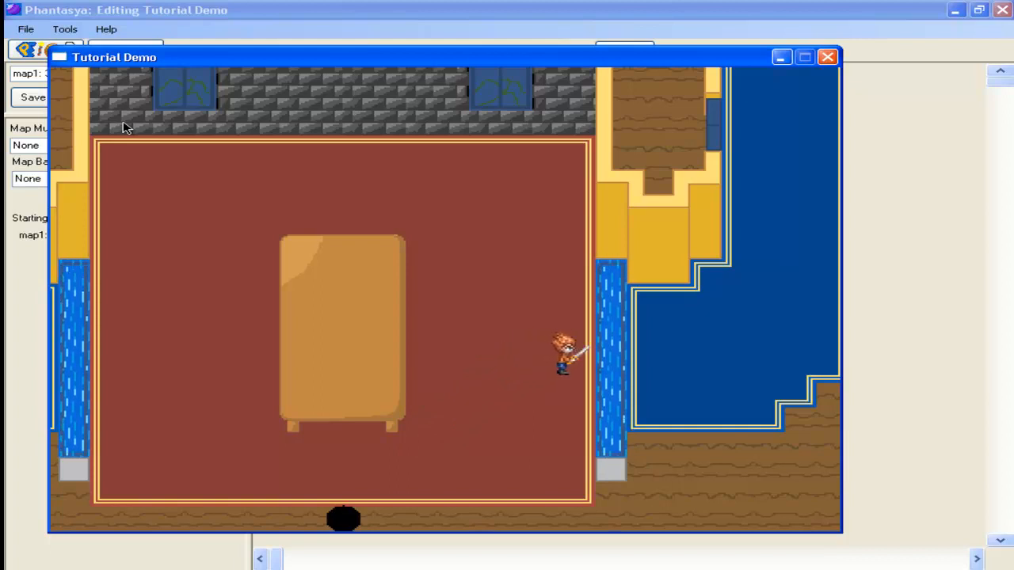
pyautogui.press('Left')
pyautogui.press('Left')
pyautogui.press('Right')
pyautogui.press('Right')
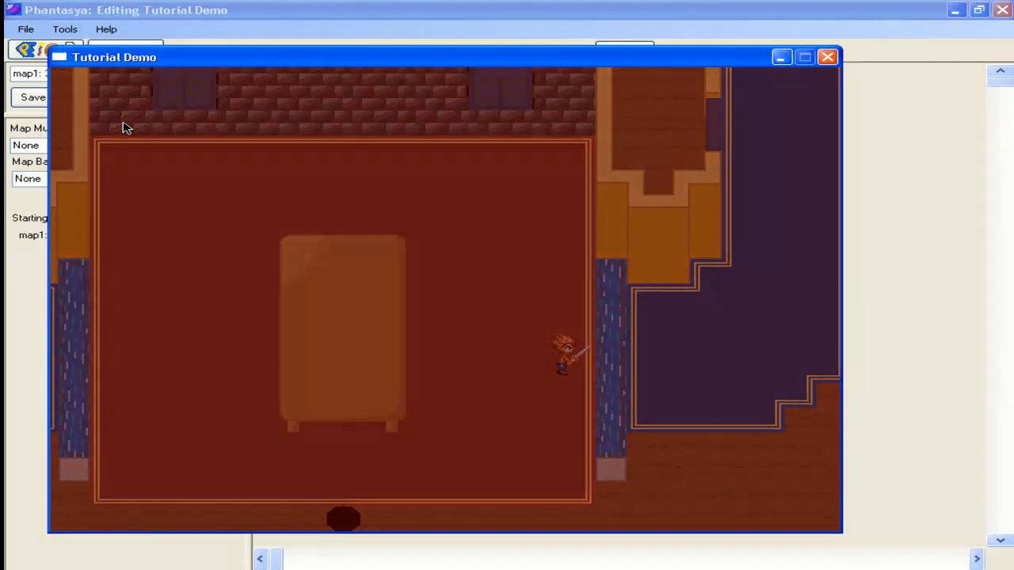